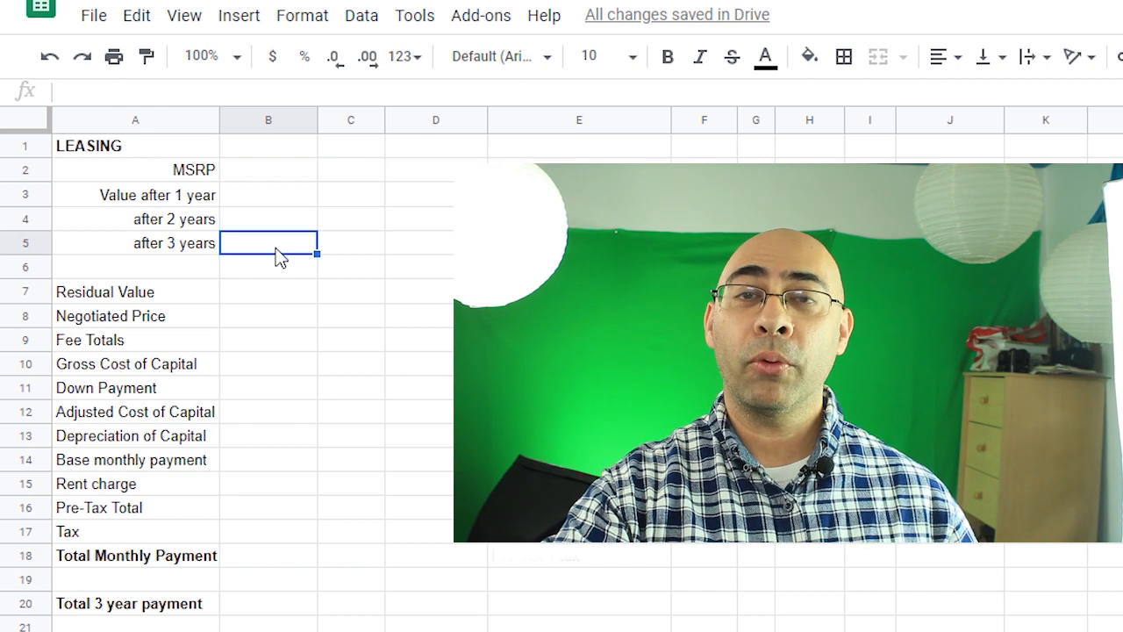
Enter 75% in cell C3 as the percentage for the value after 1 year
left_click(364, 201)
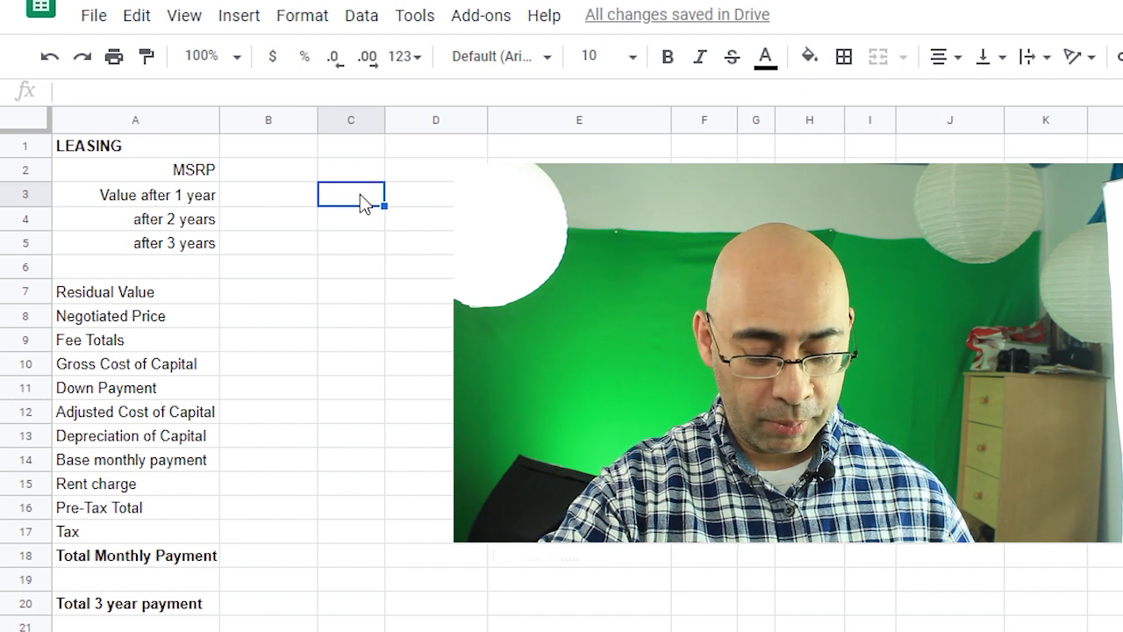
type("25%")
type("%")
key("BackSpace")
key("BackSpace")
key("BackSpace")
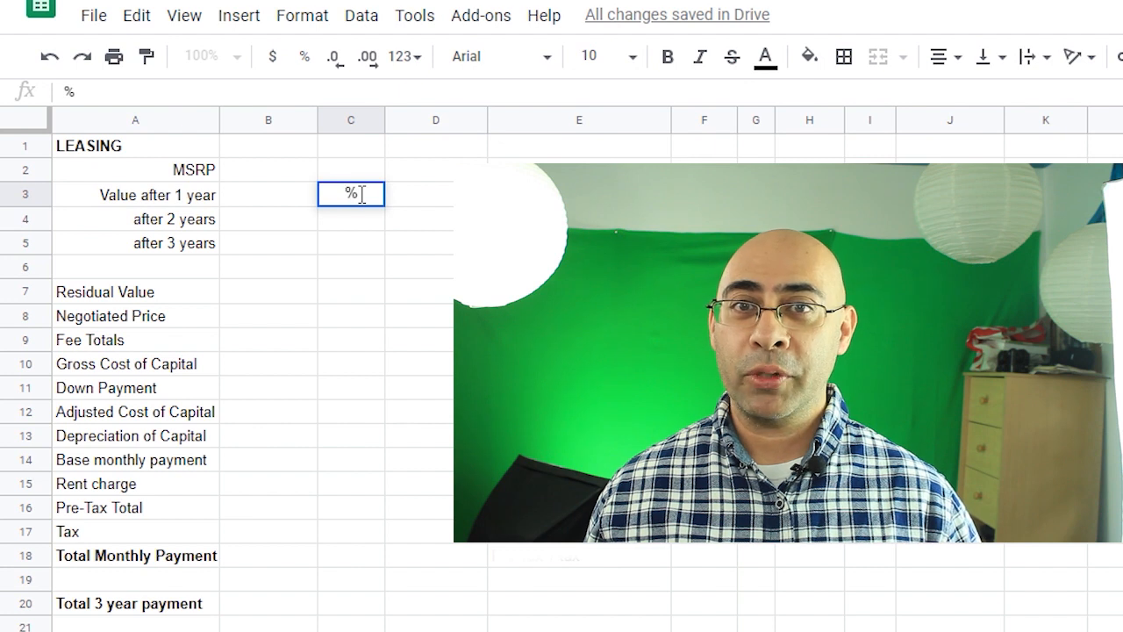
type("75")
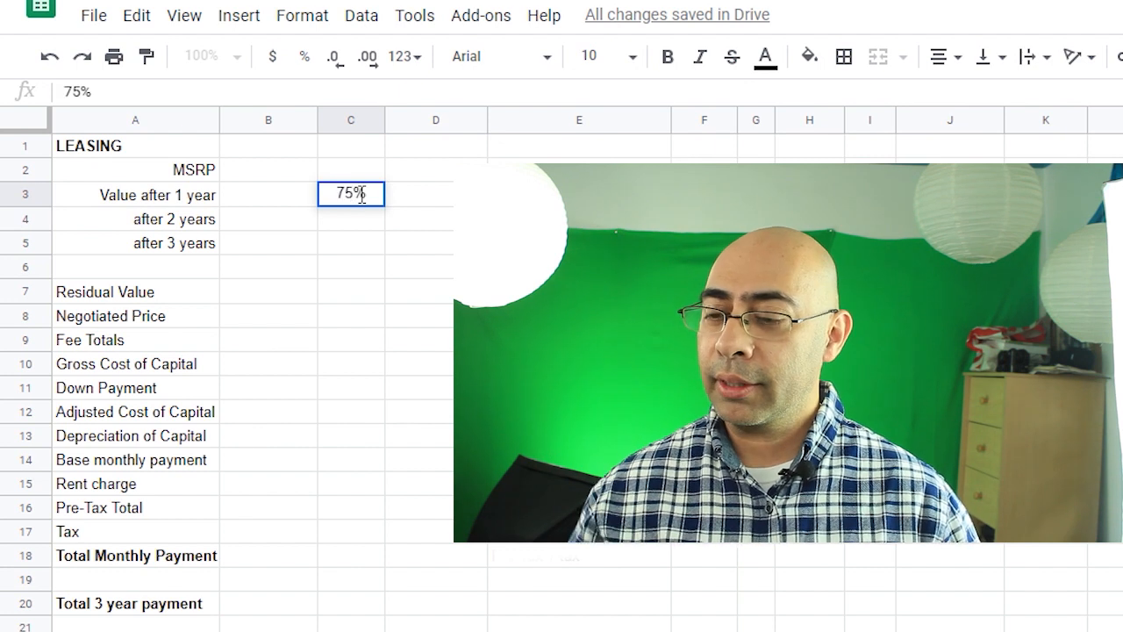
key("Return")
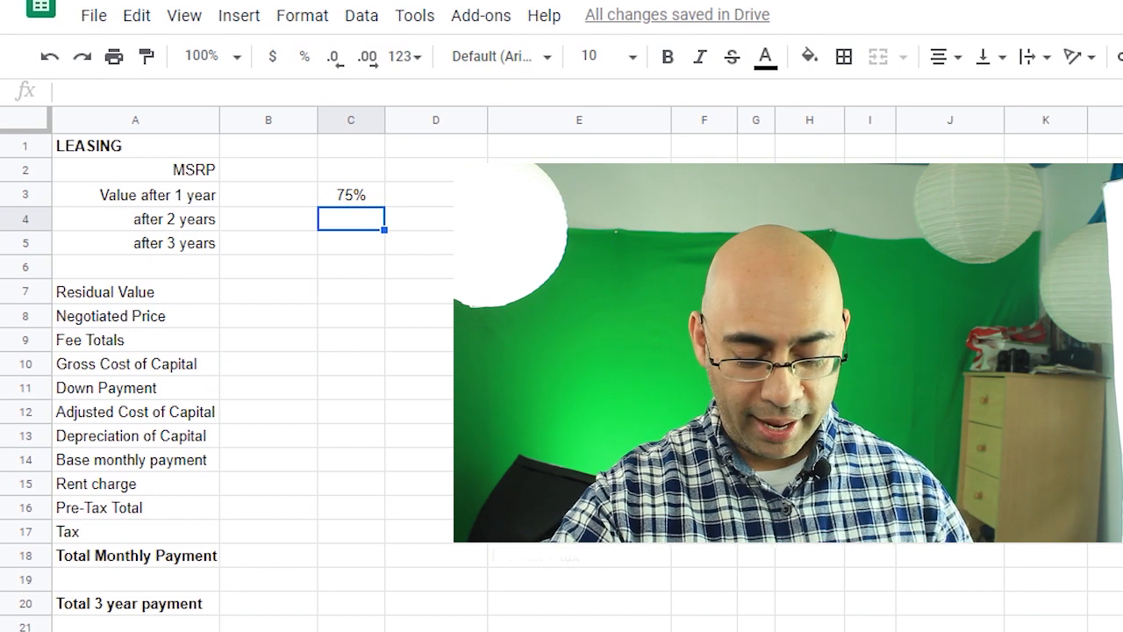
Enter 85%% in cells C4 and C5 for the values after 2 and 3 years
type("85%%")
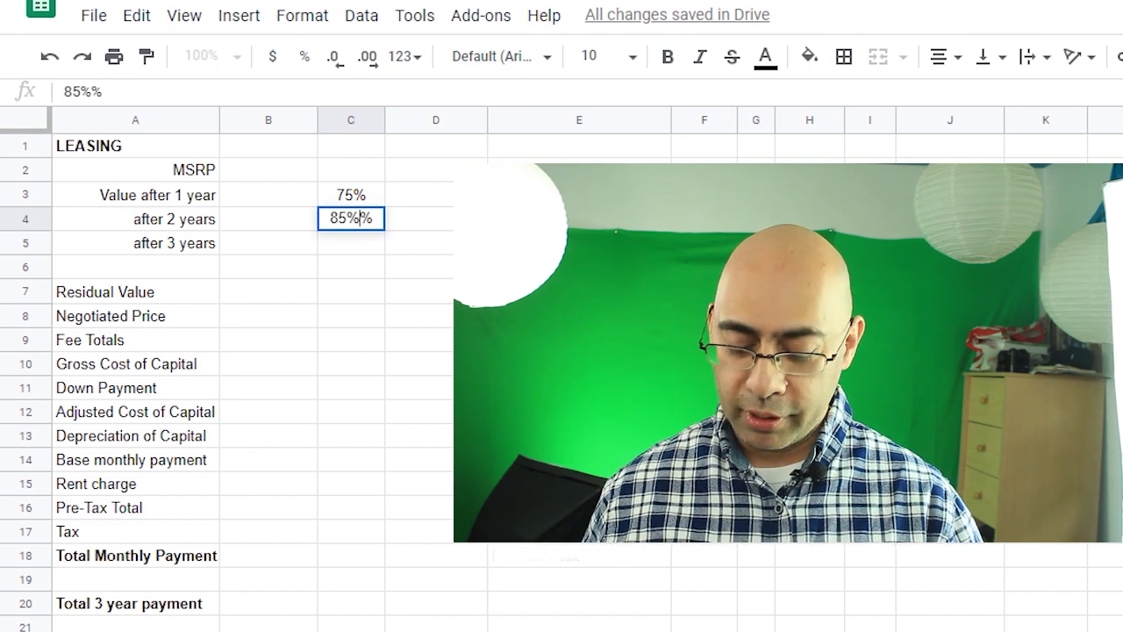
key("Return")
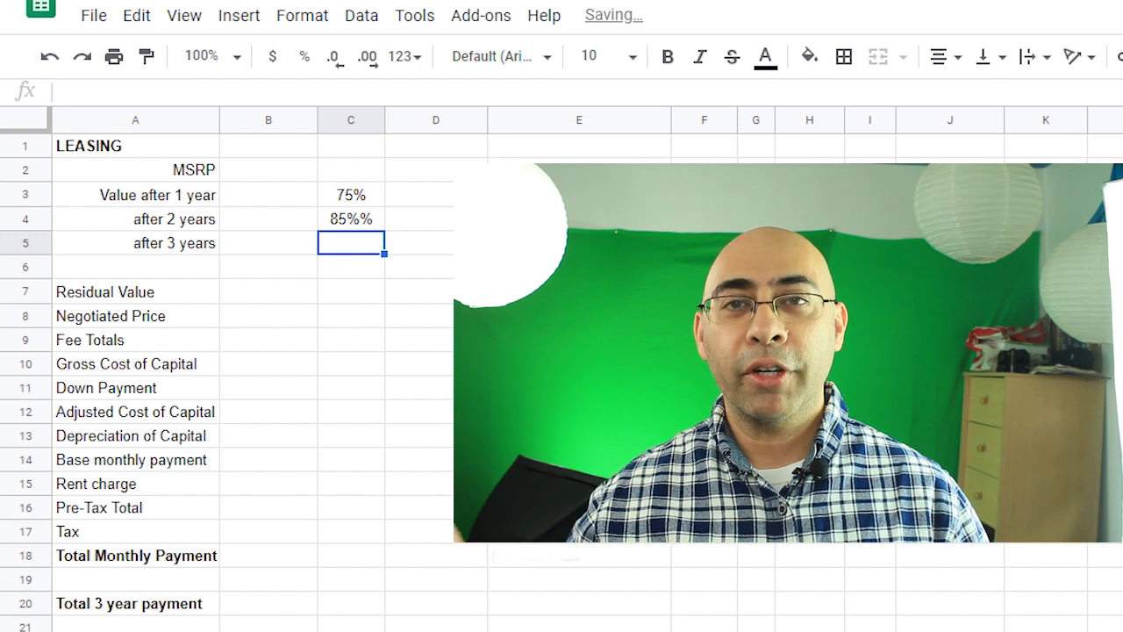
type("85%%")
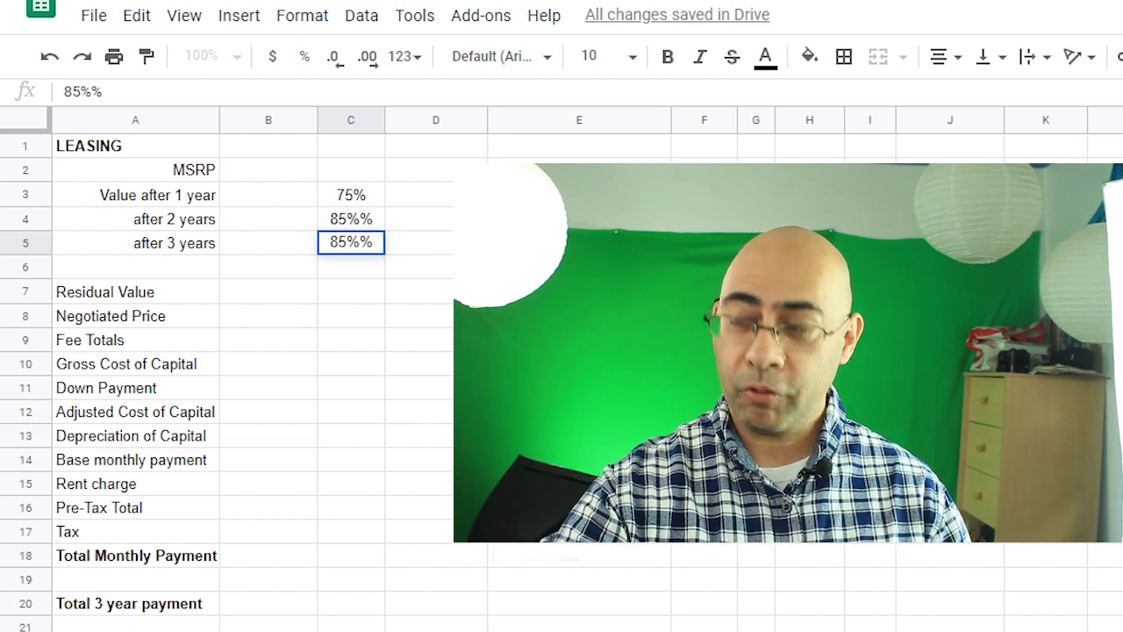
key("Return")
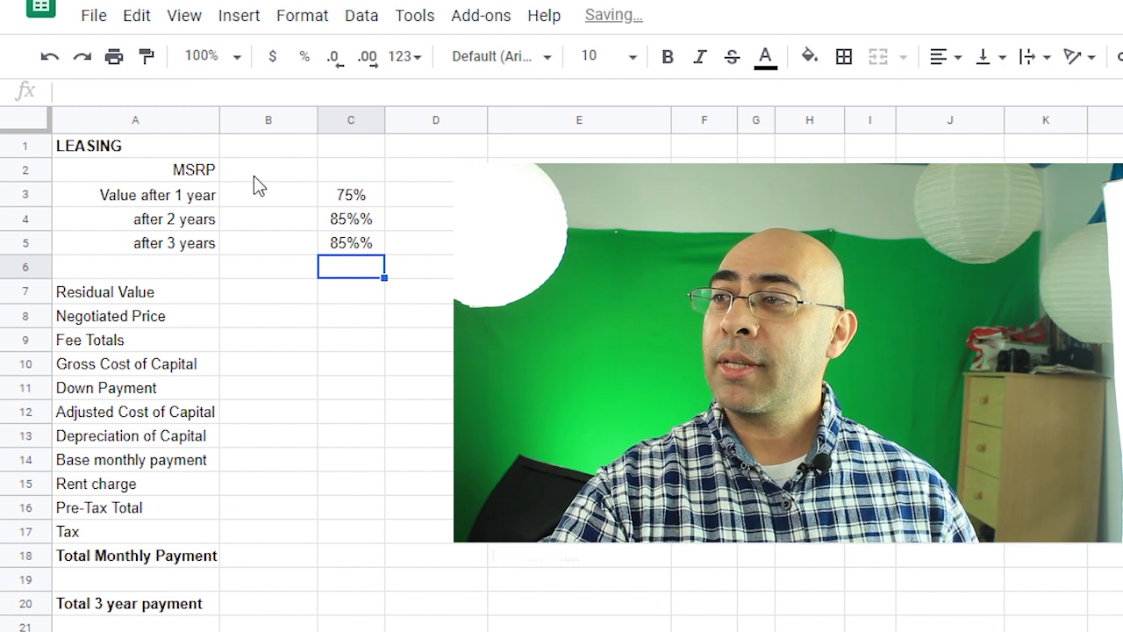
Enter 30000 as the MSRP in cell B2
left_click(253, 176)
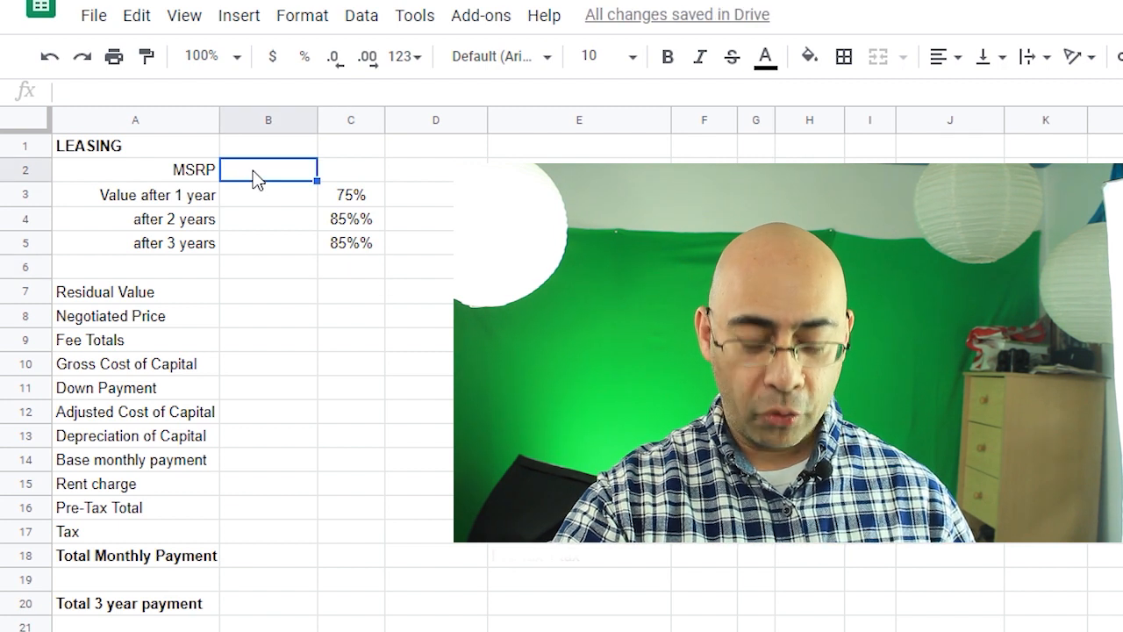
type("30000")
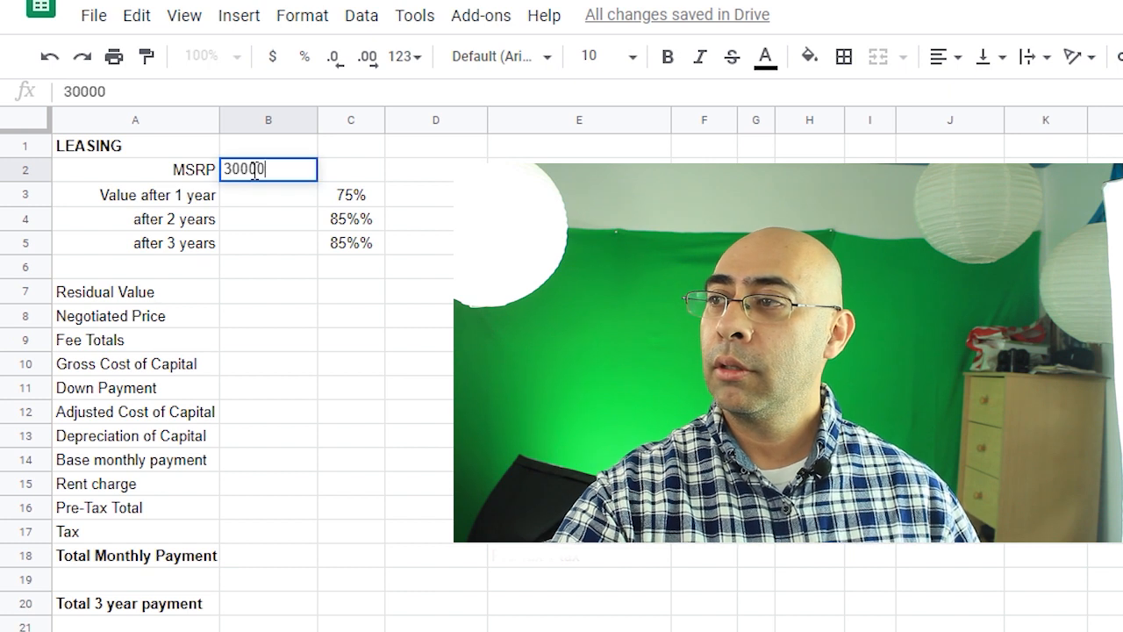
key("Return")
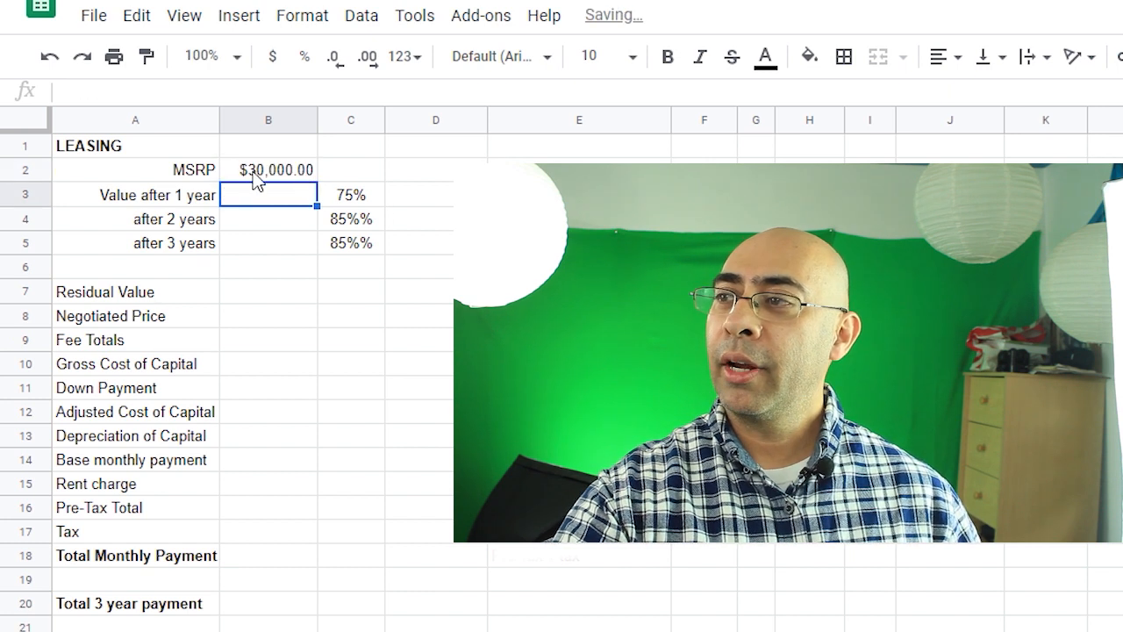
left_click(256, 178)
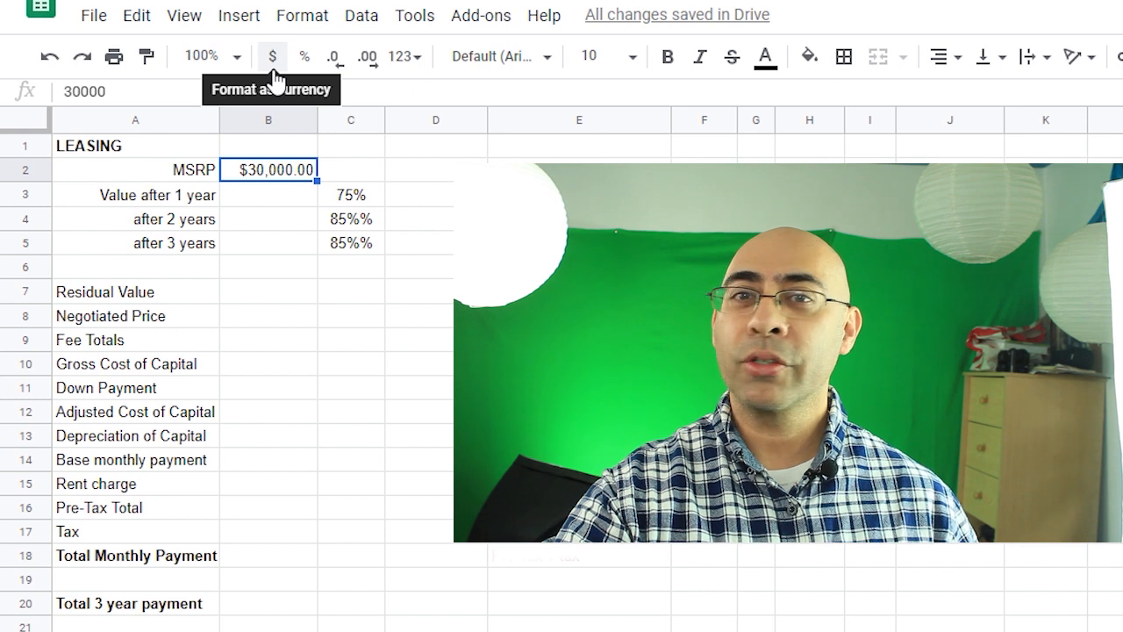
Calculate the value after 1 year in cell B3 with the formula =B2*C3
left_click(286, 194)
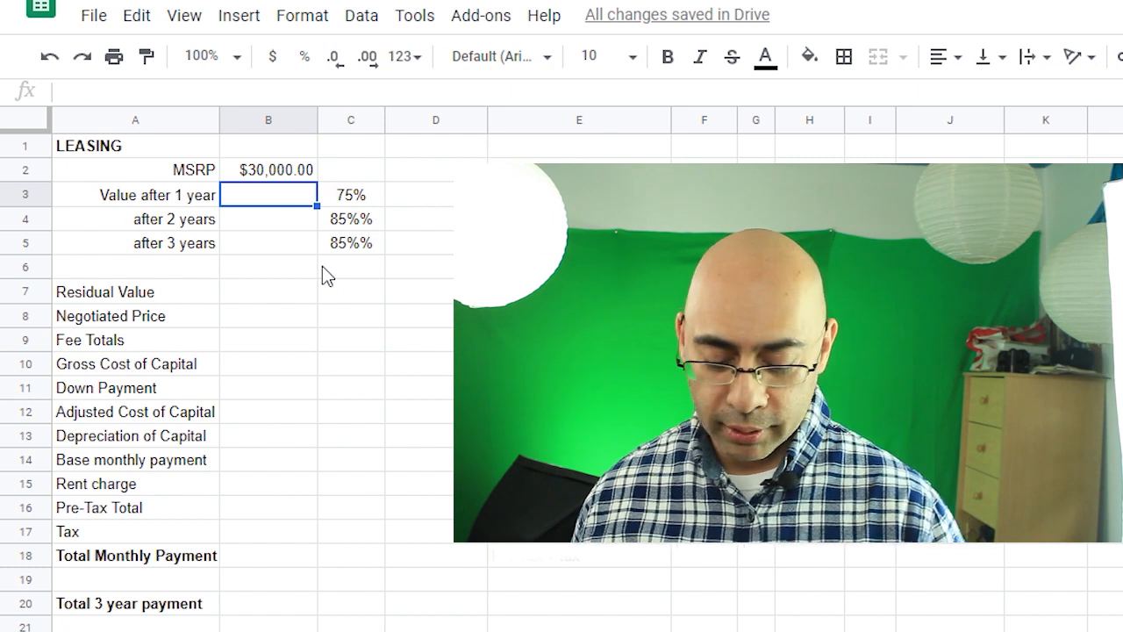
type("=")
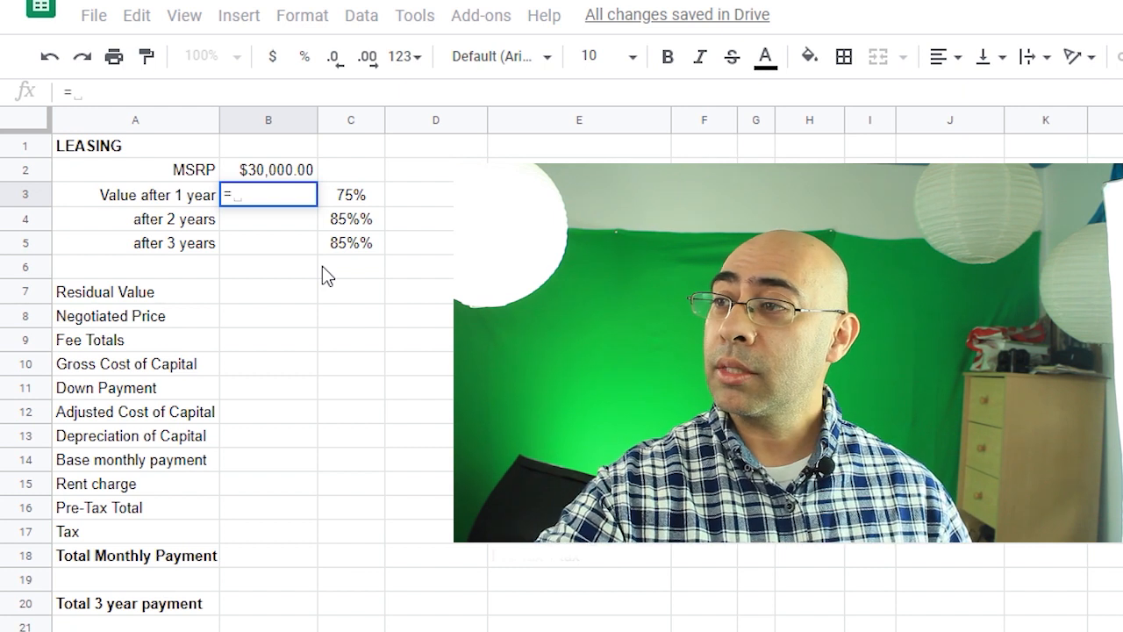
left_click(267, 176)
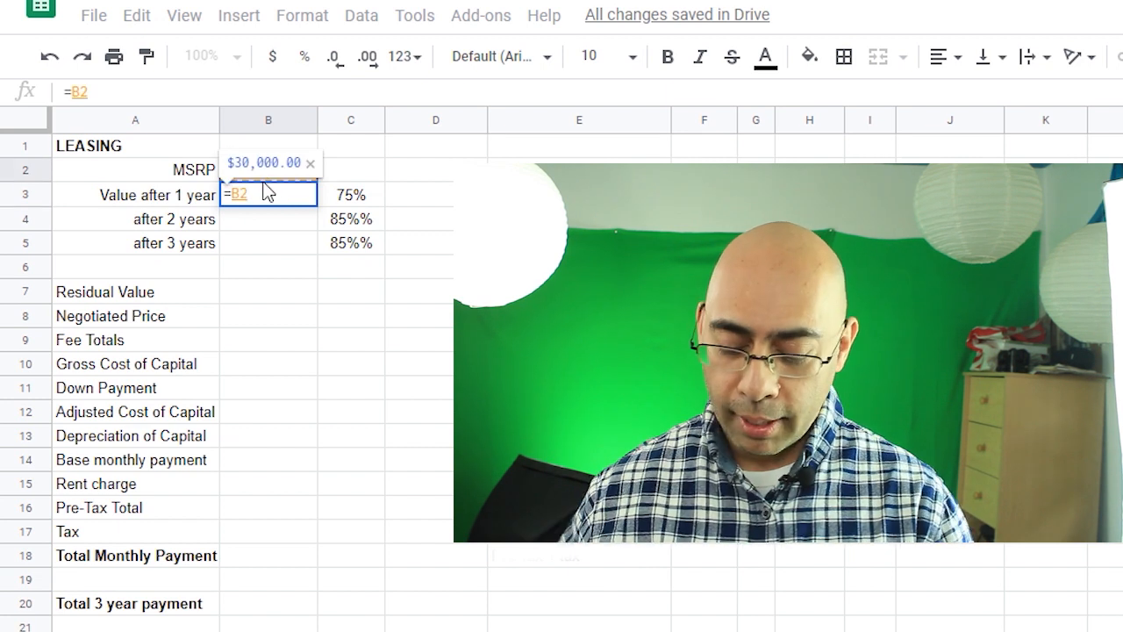
type("*")
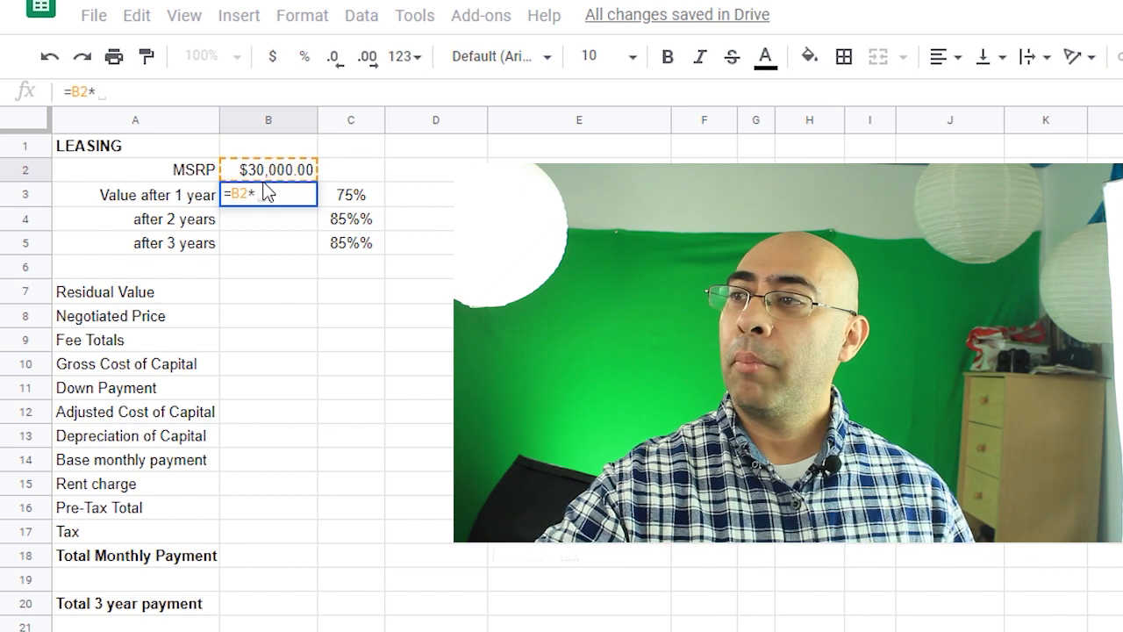
left_click(349, 200)
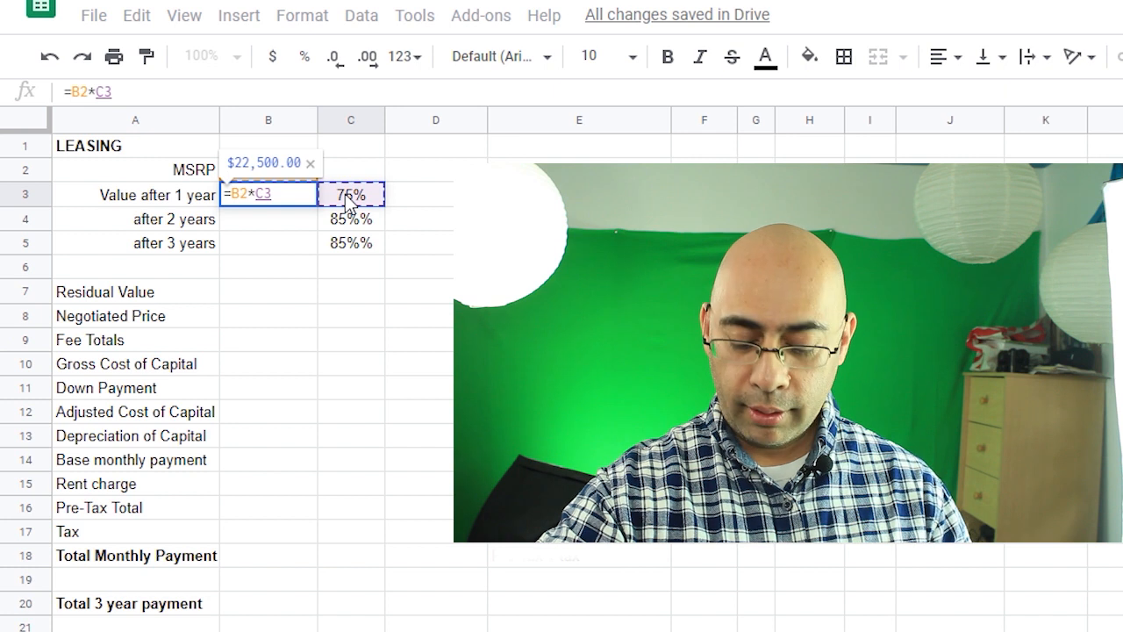
key("Return")
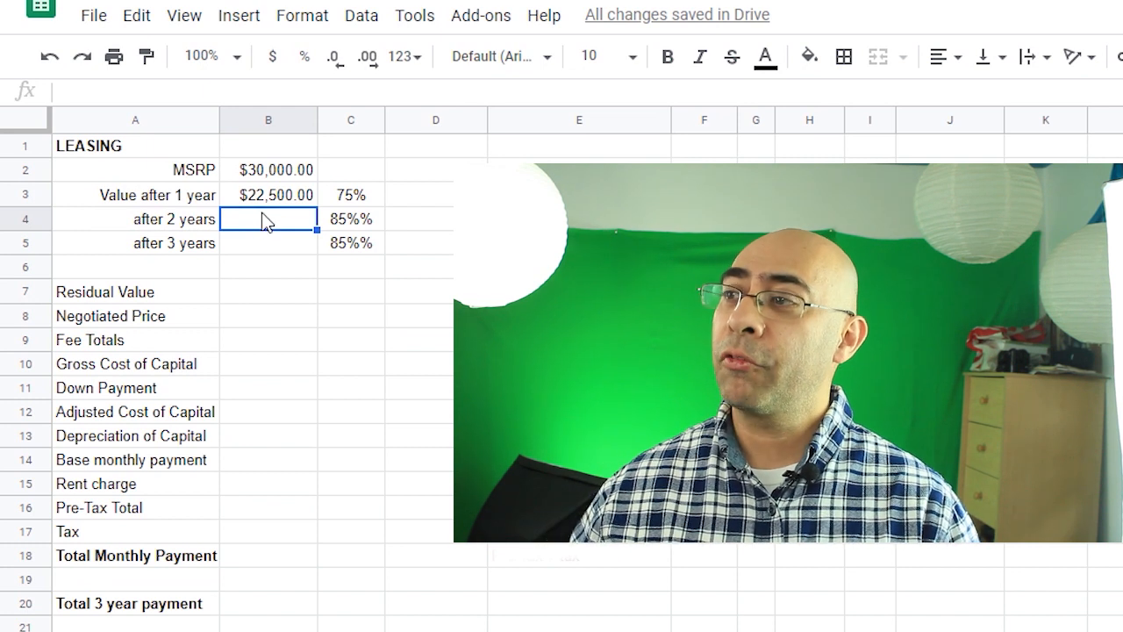
Calculate the value after 2 years in cell B4 with the formula =B3*C4
type("=")
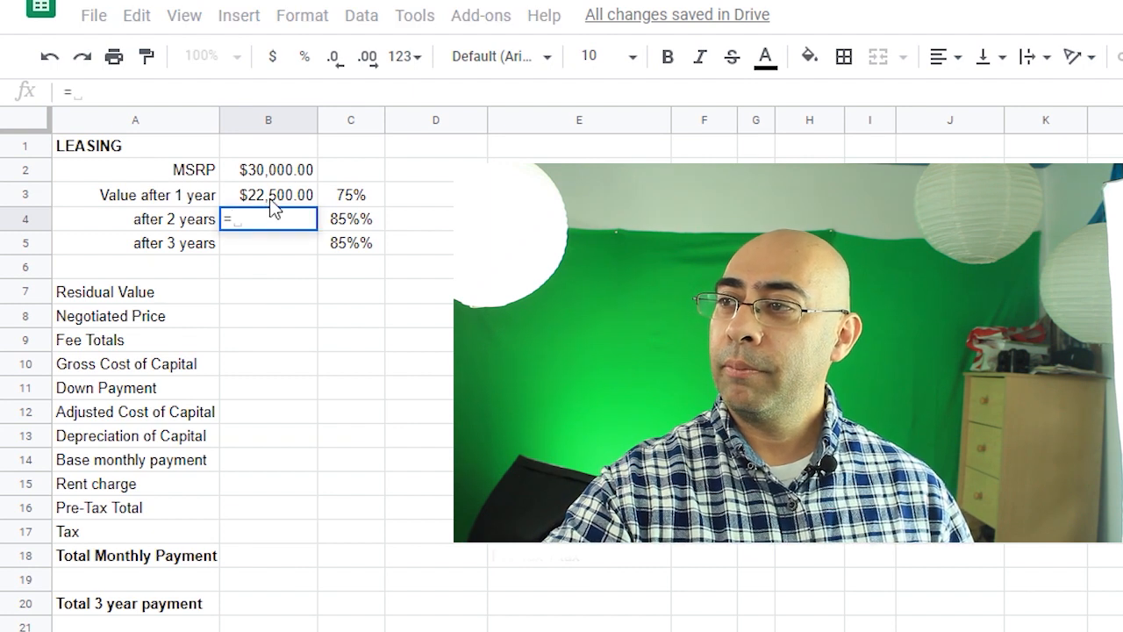
left_click(272, 201)
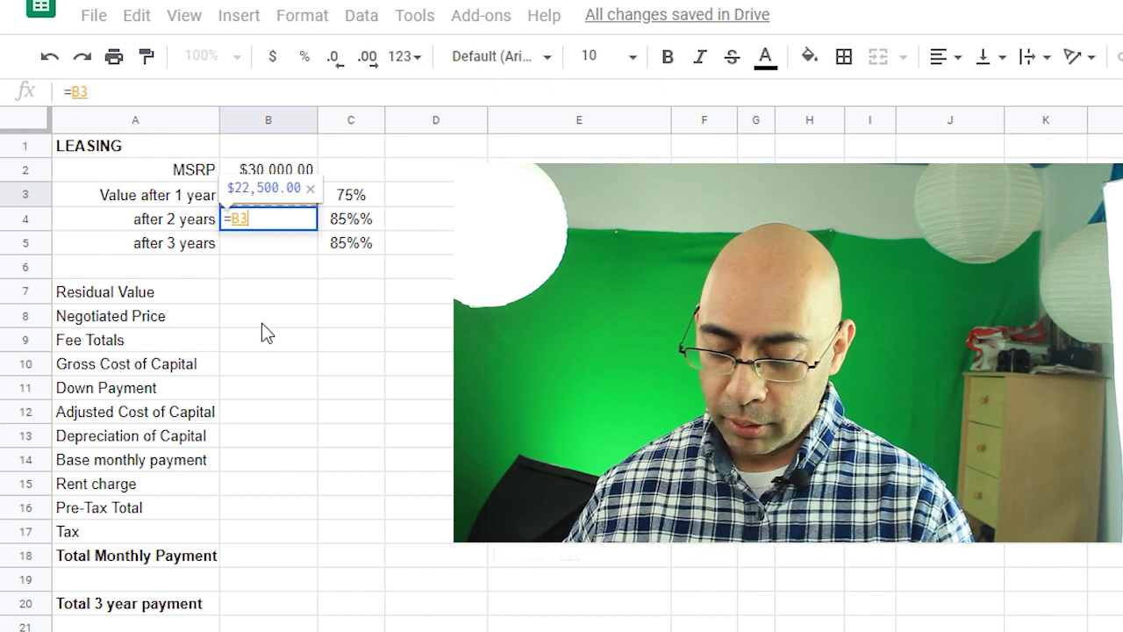
type("*")
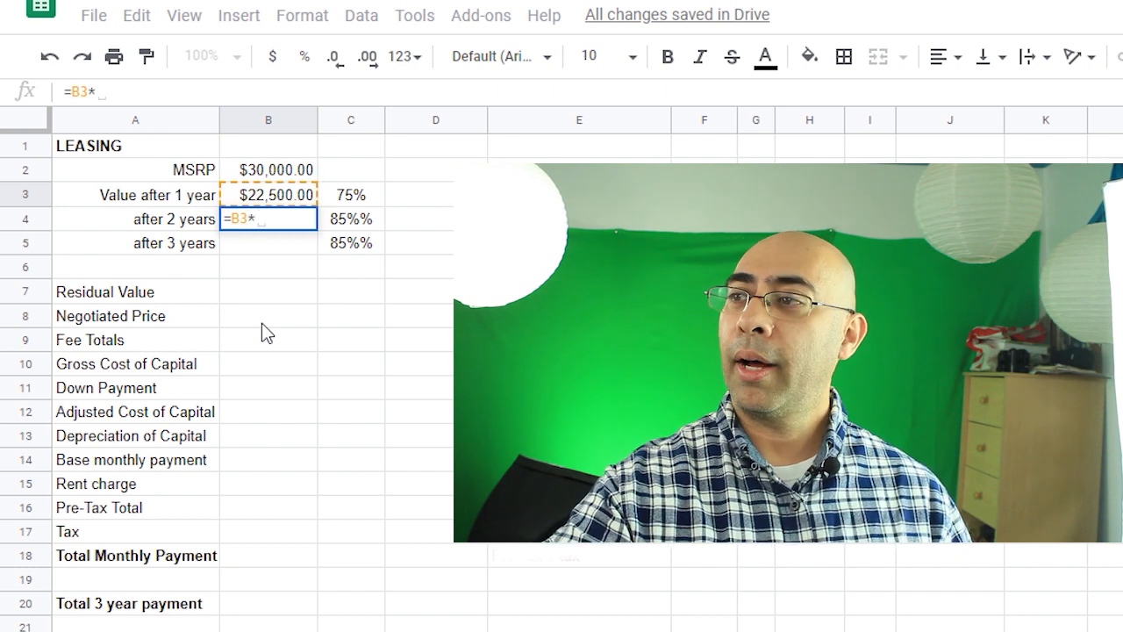
left_click(332, 224)
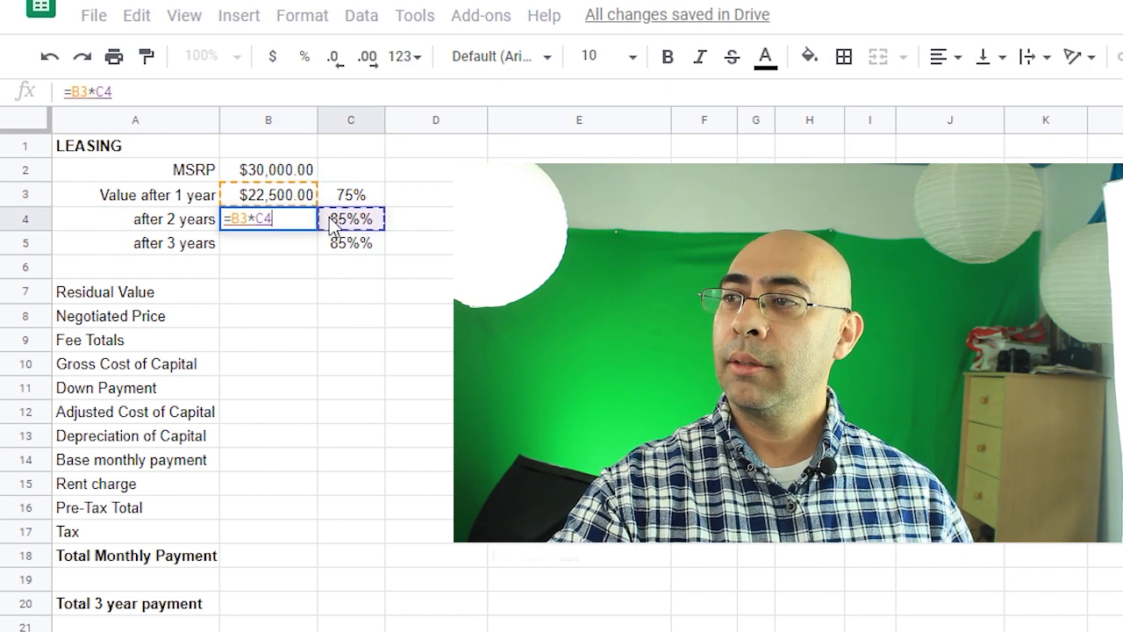
key("Return")
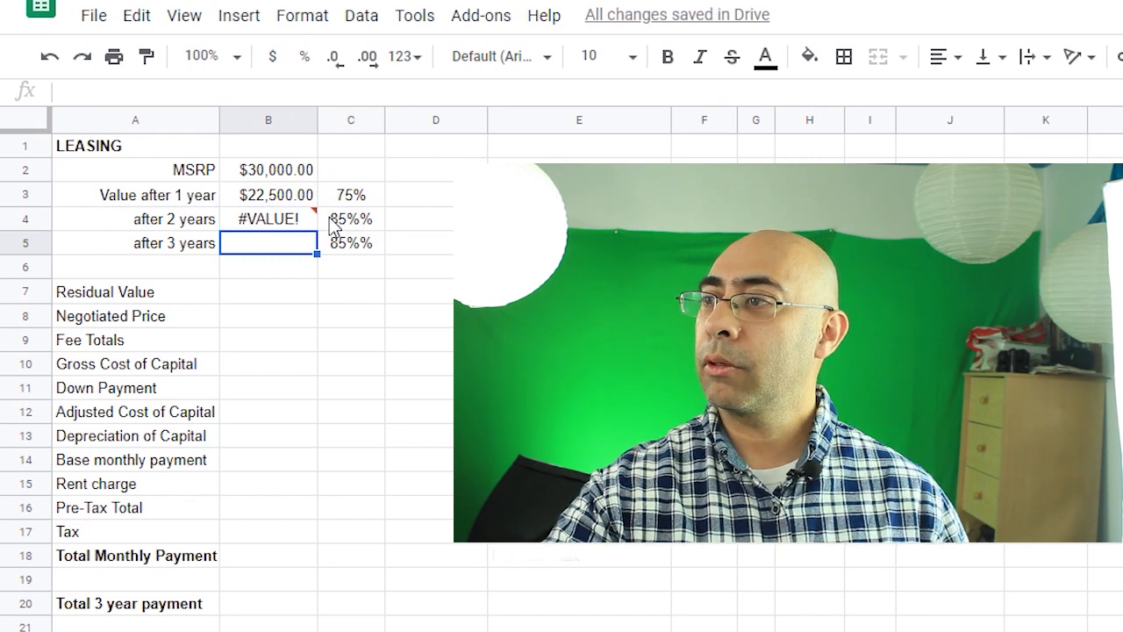
Correct the percentages for years 2 and 3 in cells C4 and C5 to 85%
left_click(286, 205)
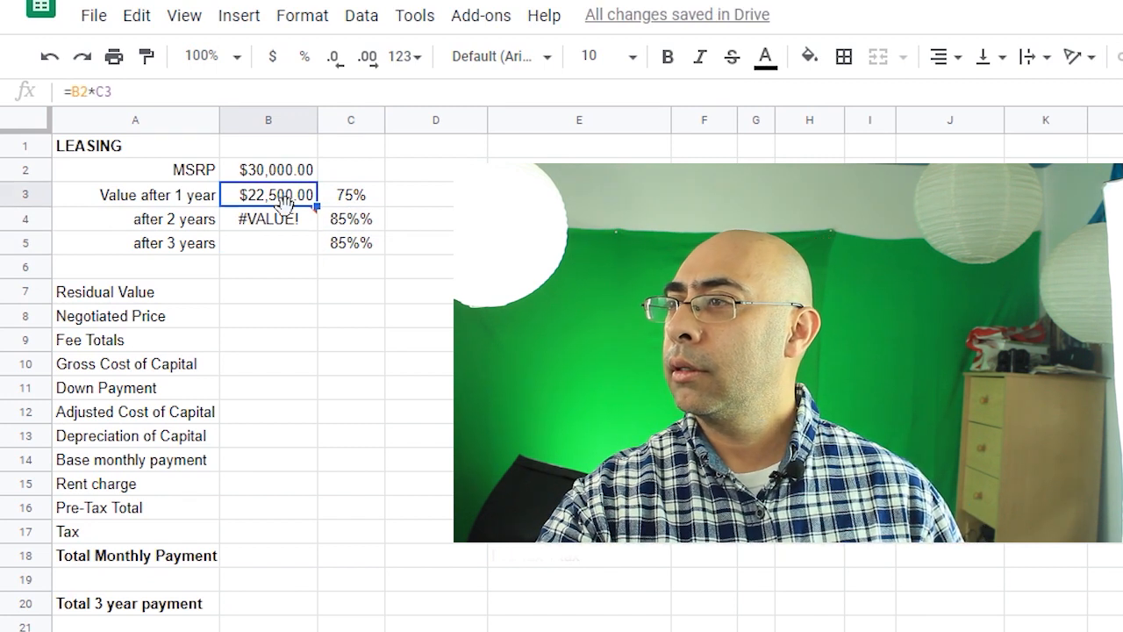
double_click(347, 224)
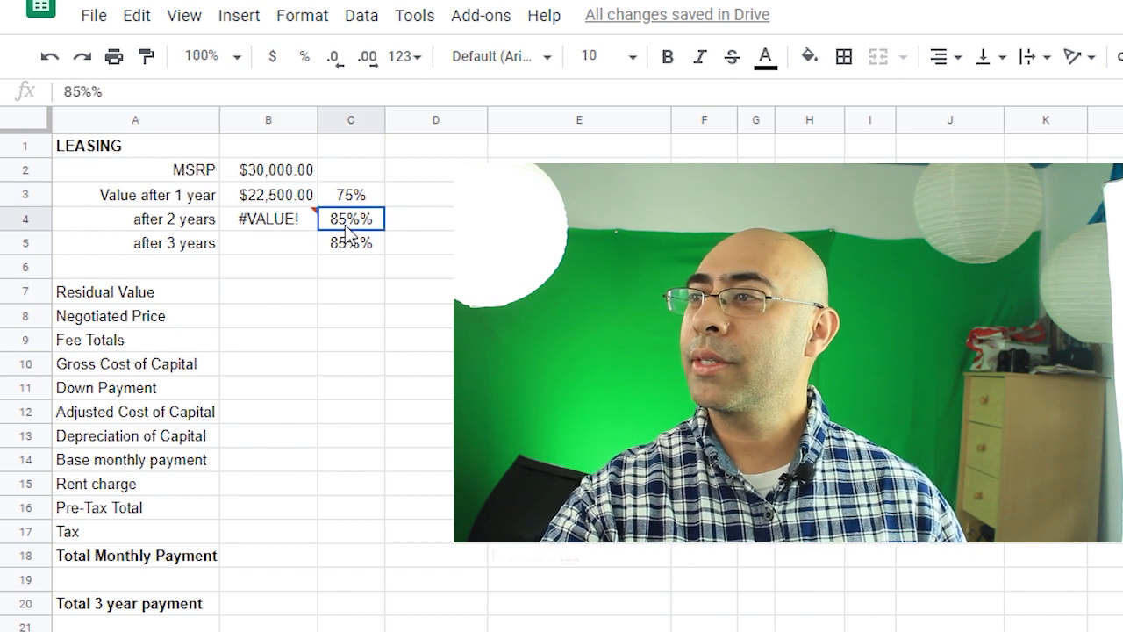
left_click(156, 92)
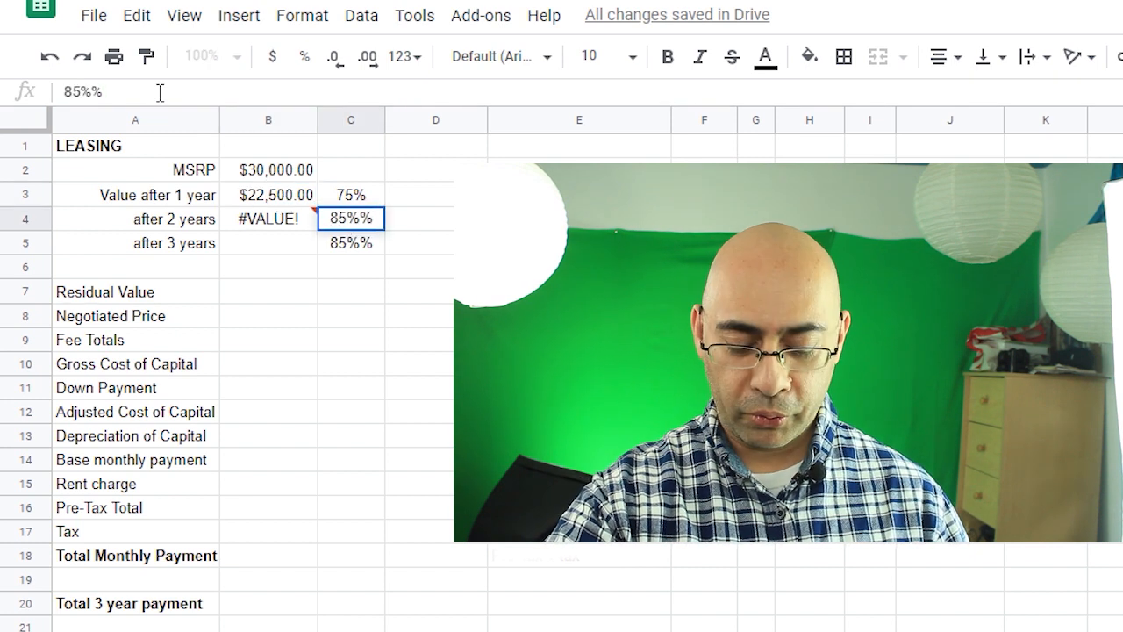
key("BackSpace")
key("Return")
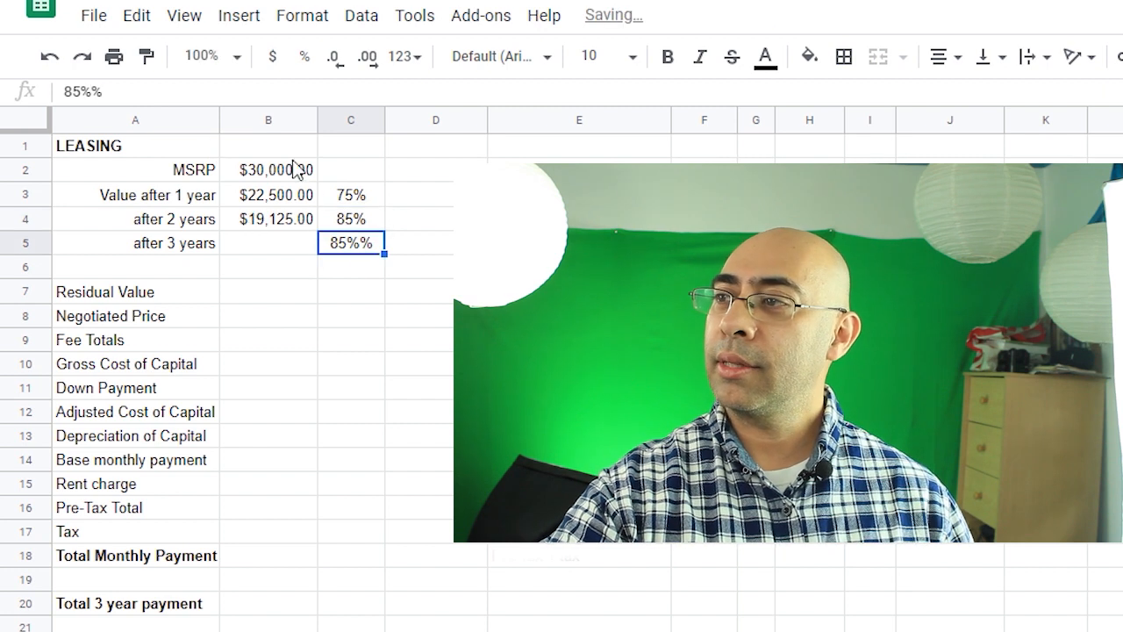
left_click(250, 92)
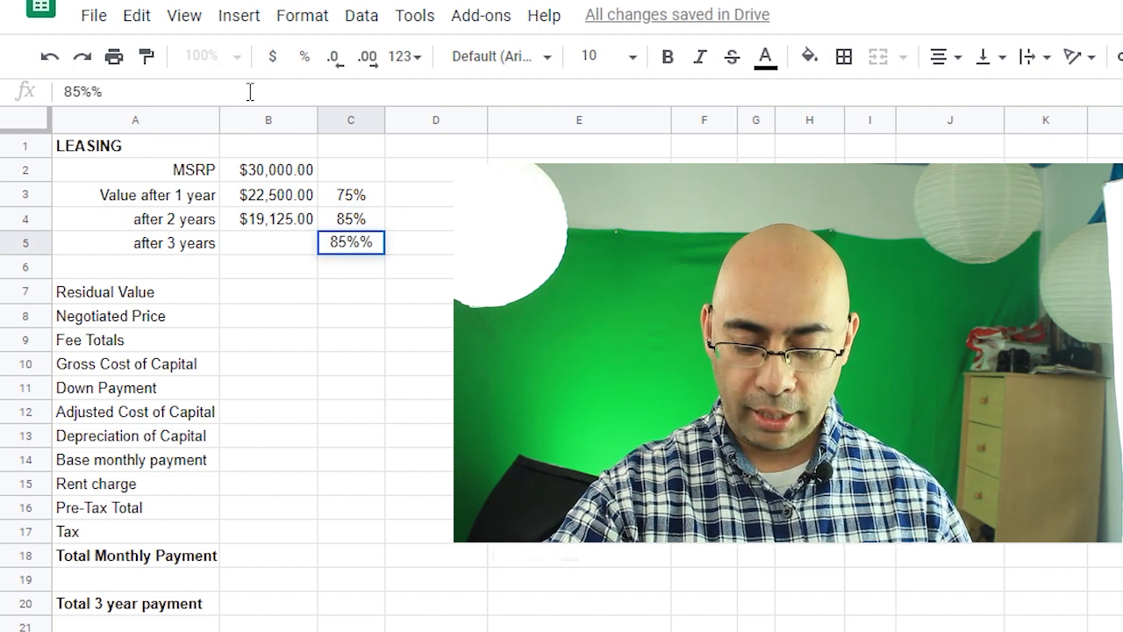
key("BackSpace")
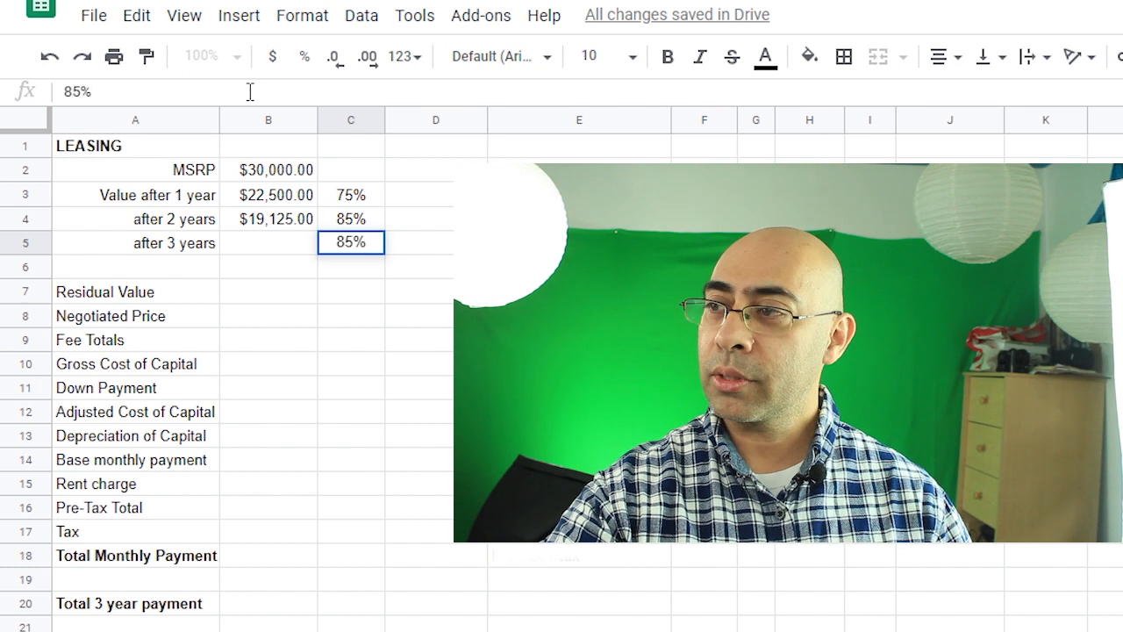
key("Return")
Calculate the value after 3 years in cell B5 with the formula =B4*C5
left_click(245, 250)
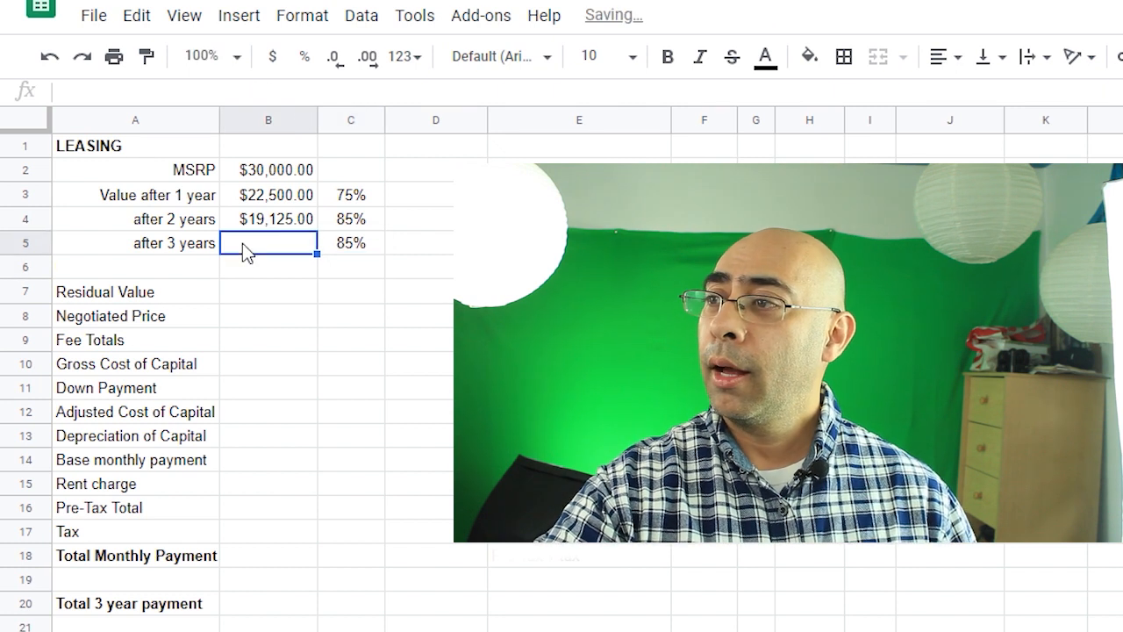
type("=")
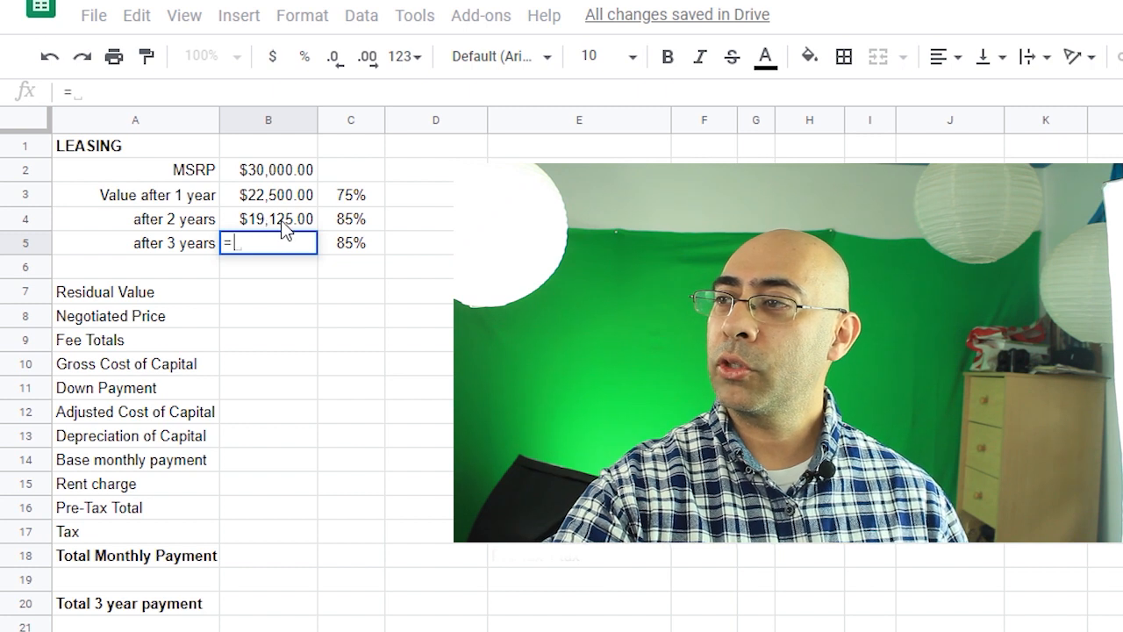
left_click(285, 230)
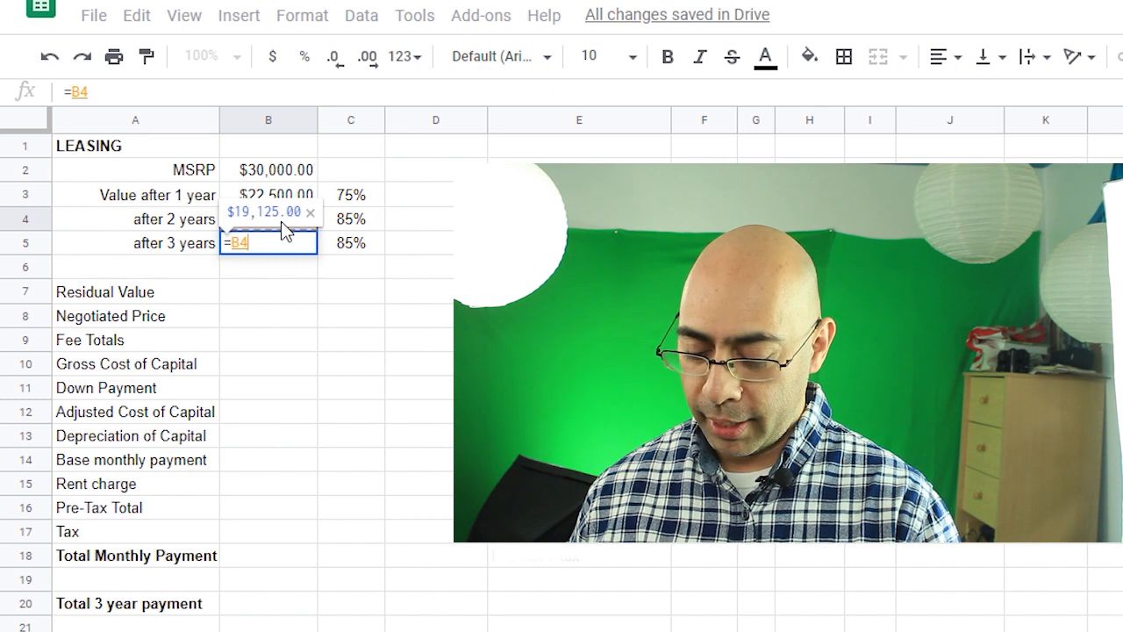
type("*")
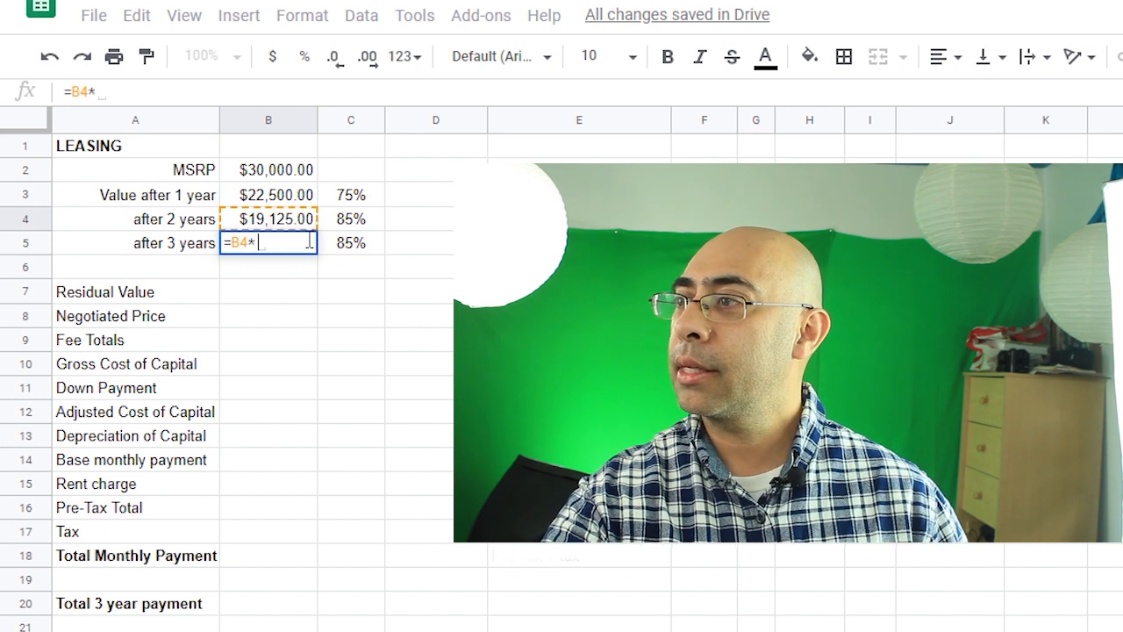
left_click(355, 243)
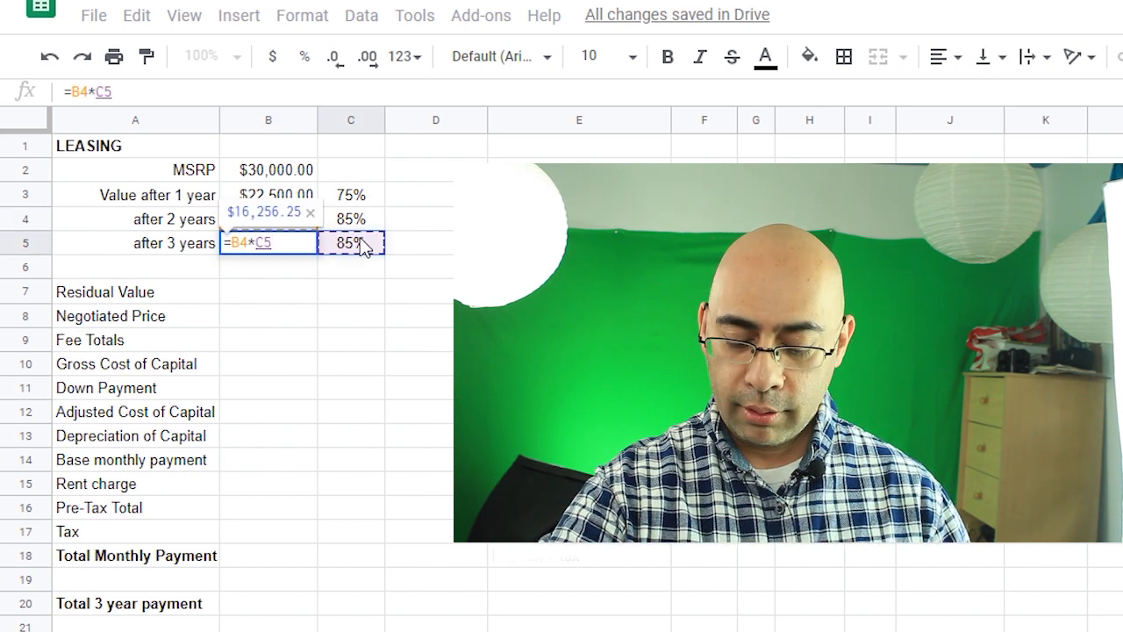
key("Return")
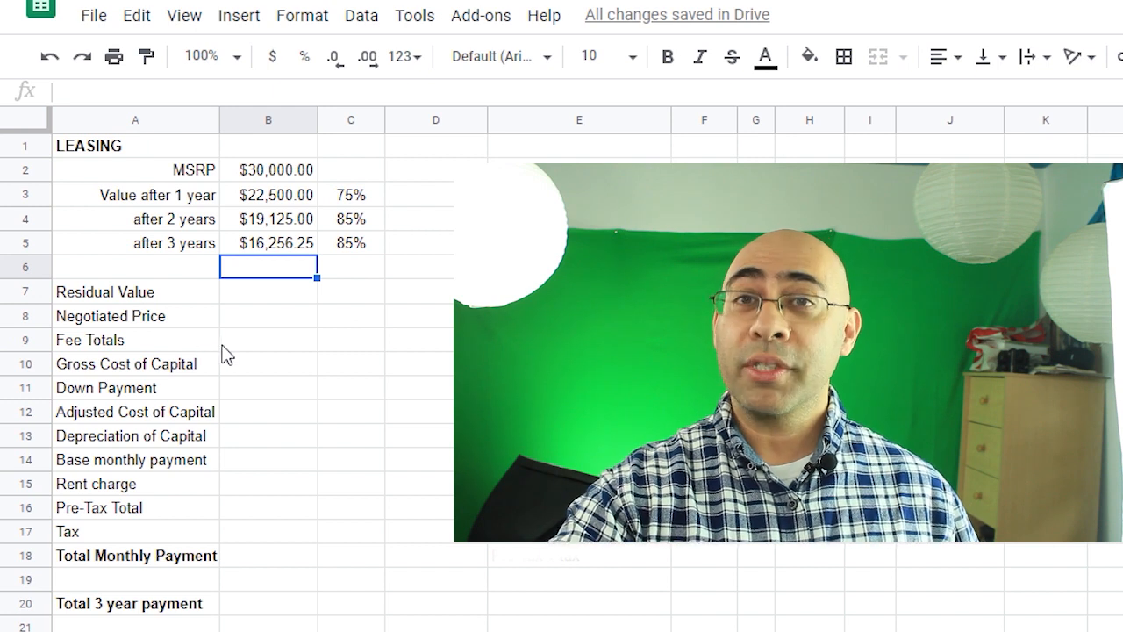
Set the Residual Value in cell B7 to the value after 3 years with the formula =B5
left_click(283, 250)
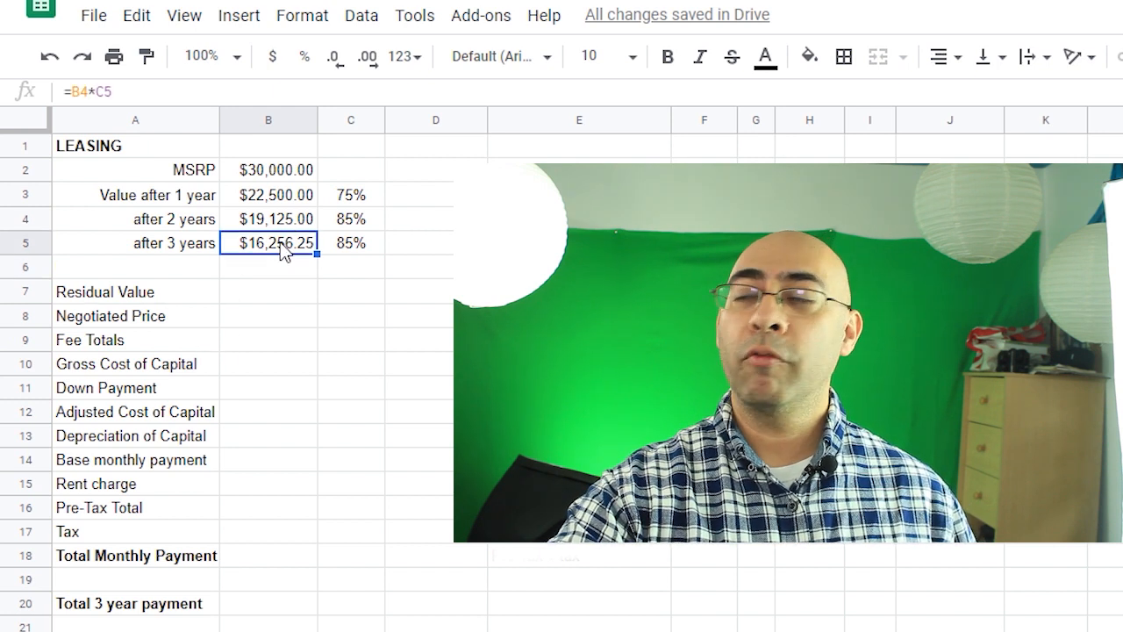
left_click(260, 305)
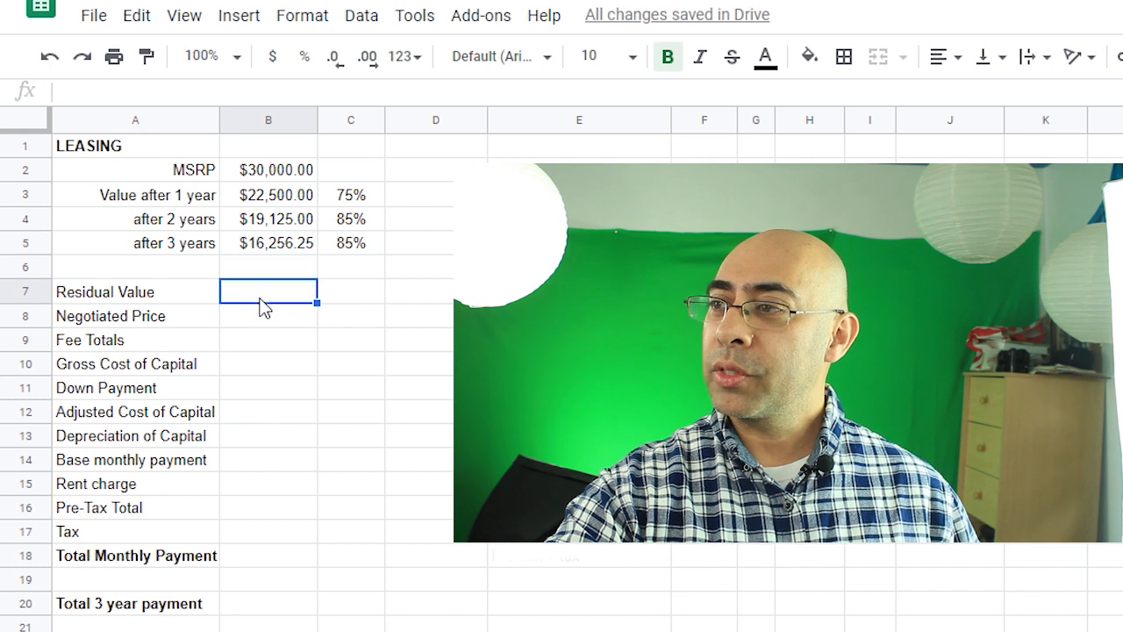
type("=")
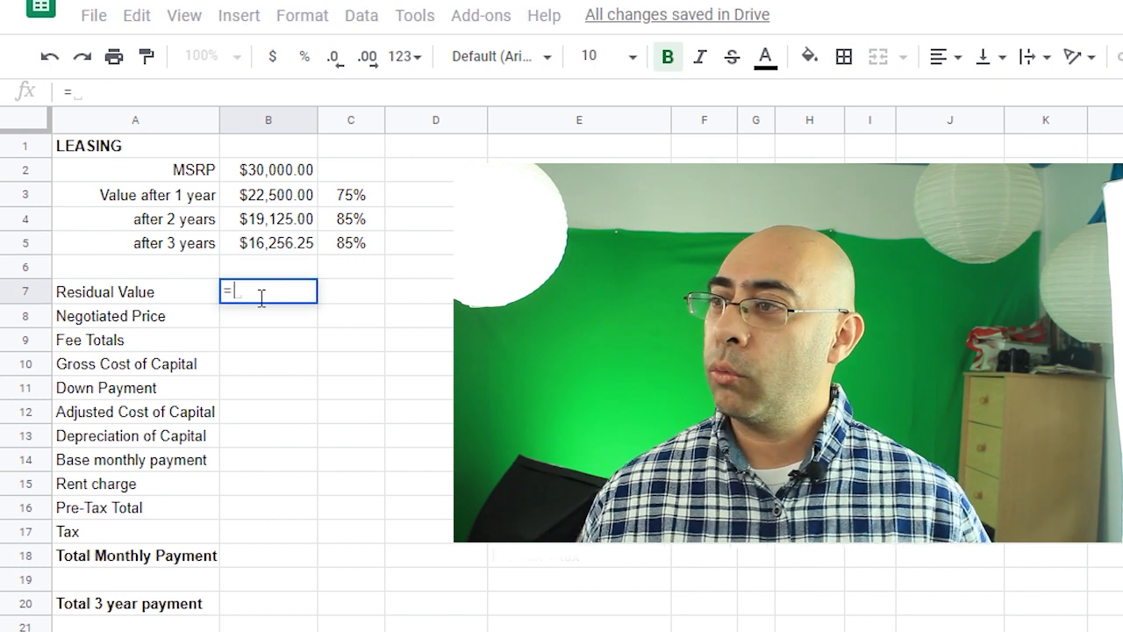
left_click(268, 252)
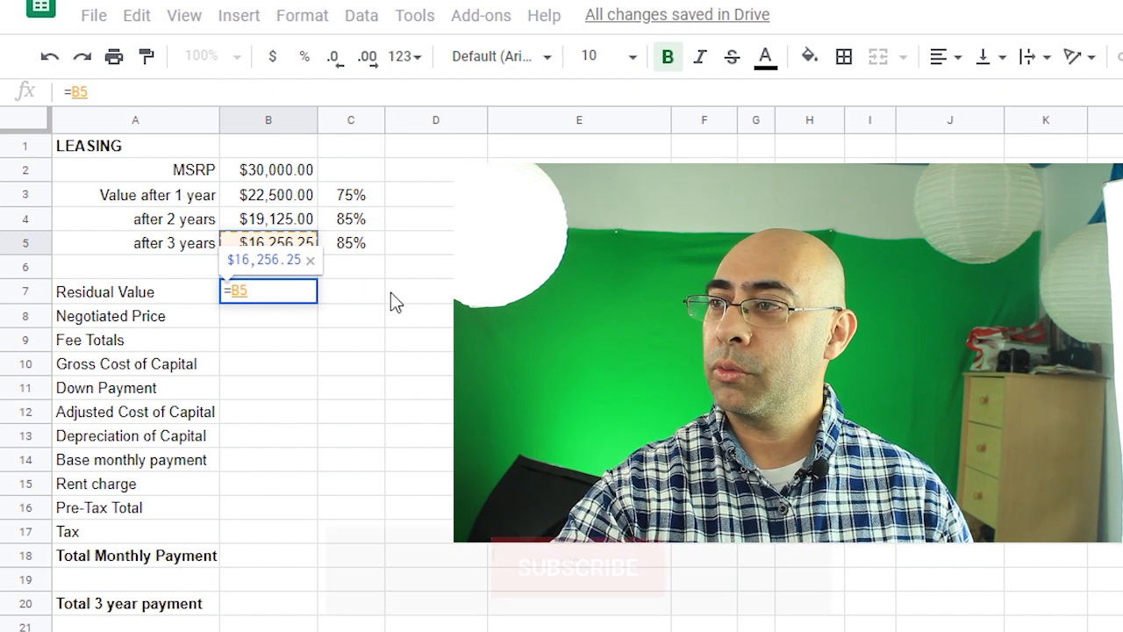
key("Return")
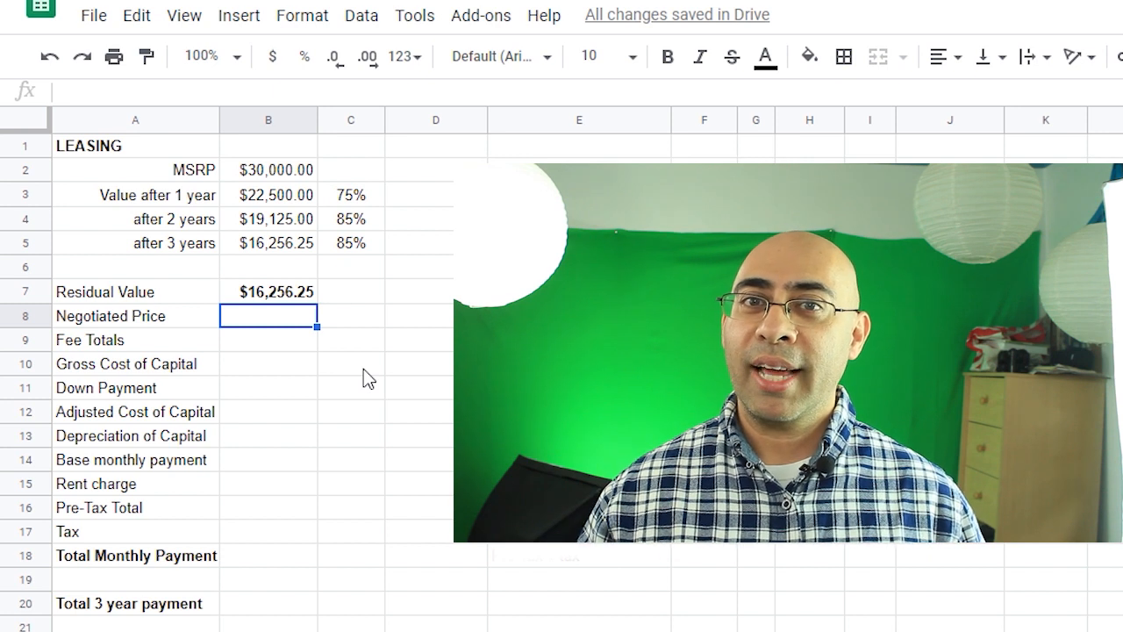
Enter 92% as the Negotiated Price percentage in cell C8
left_click(344, 320)
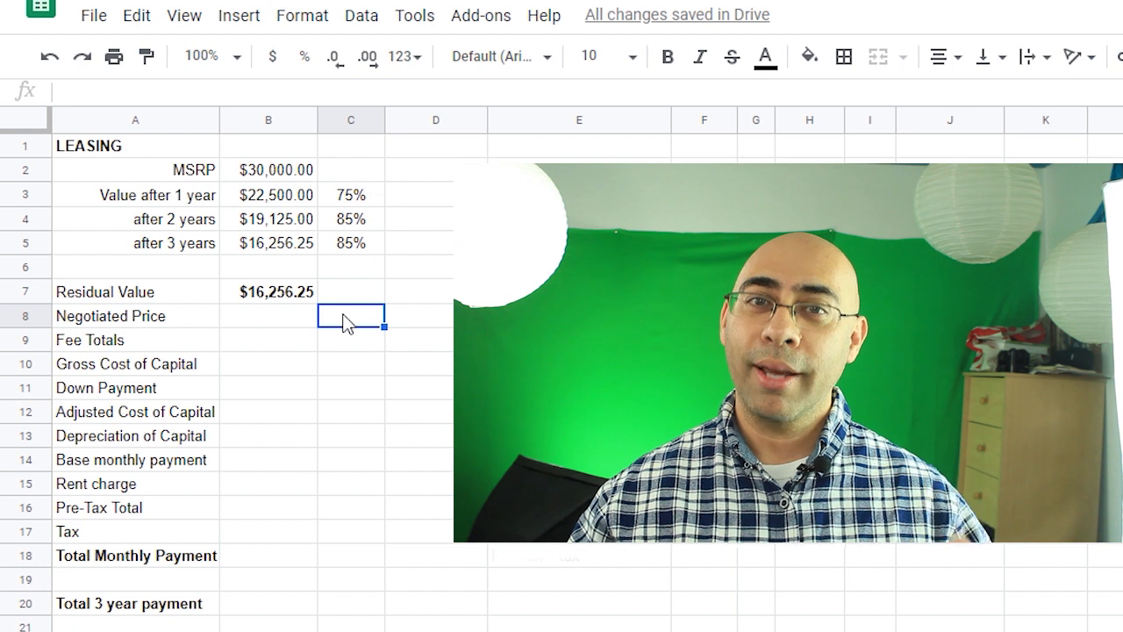
type("92")
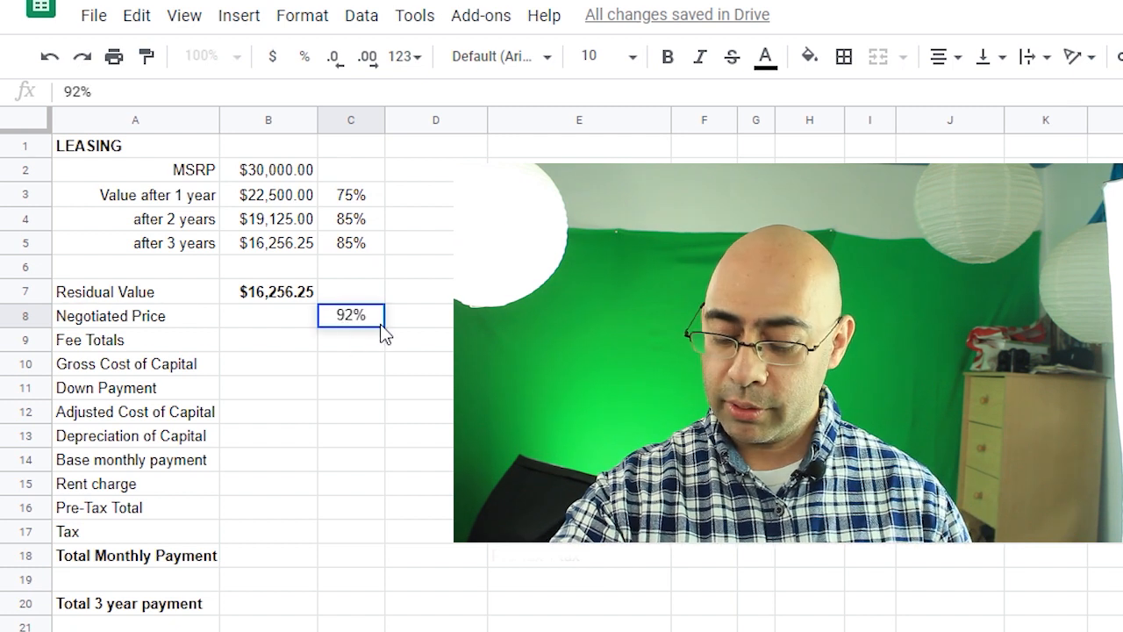
key("Return")
key("Left")
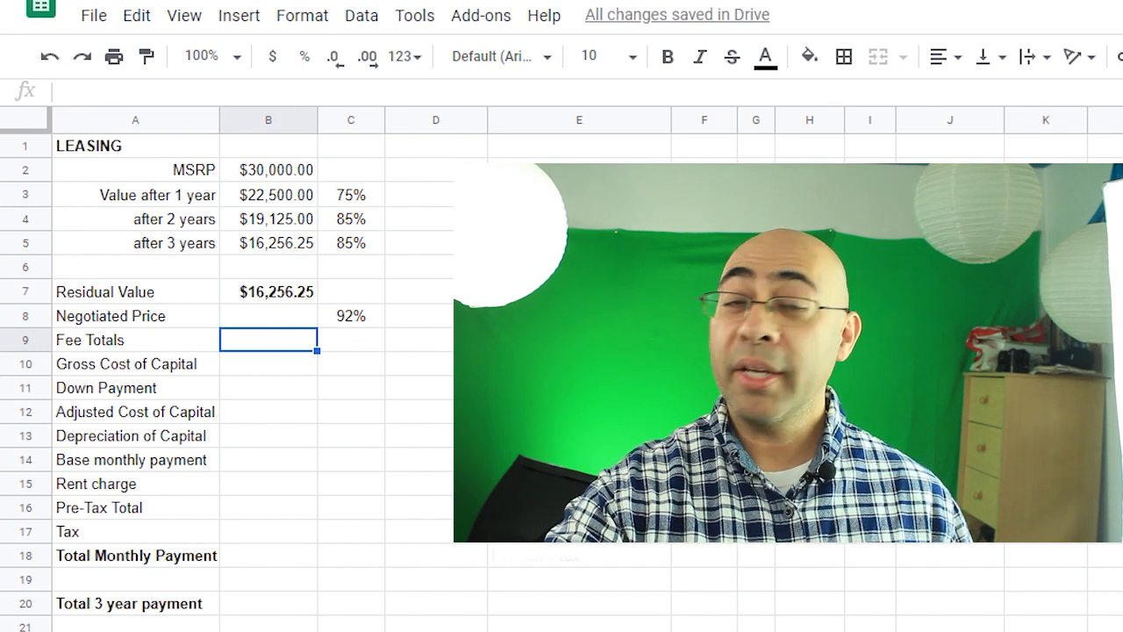
Calculate the Negotiated Price in cell B8 from the MSRP and its percentage with the formula =B2*C8
left_click(290, 314)
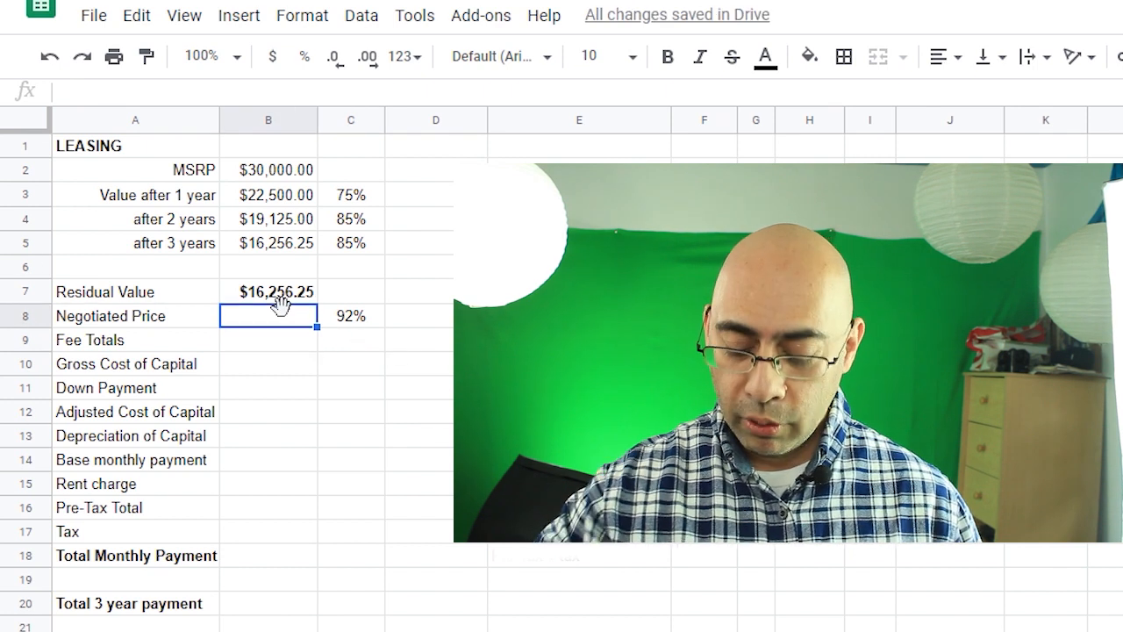
type("=")
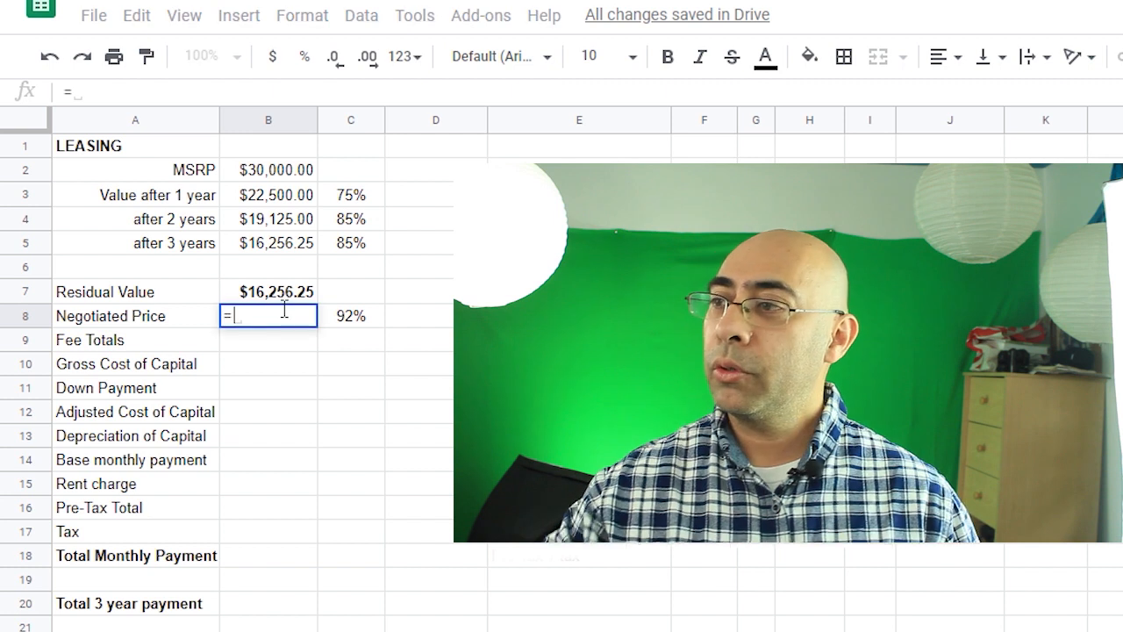
left_click(278, 180)
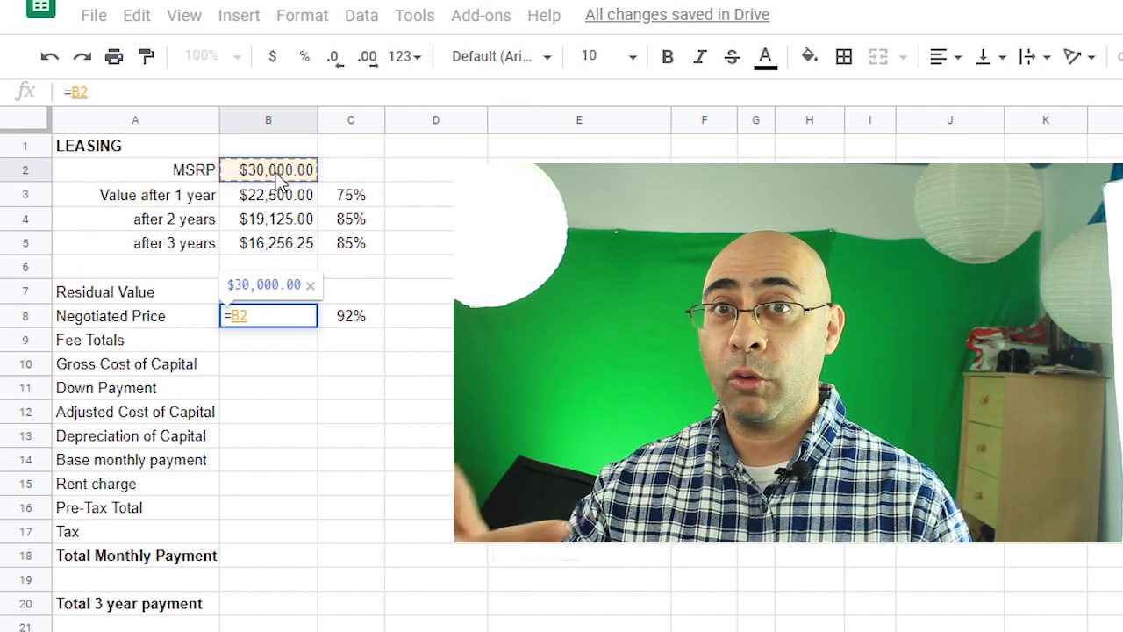
type("*")
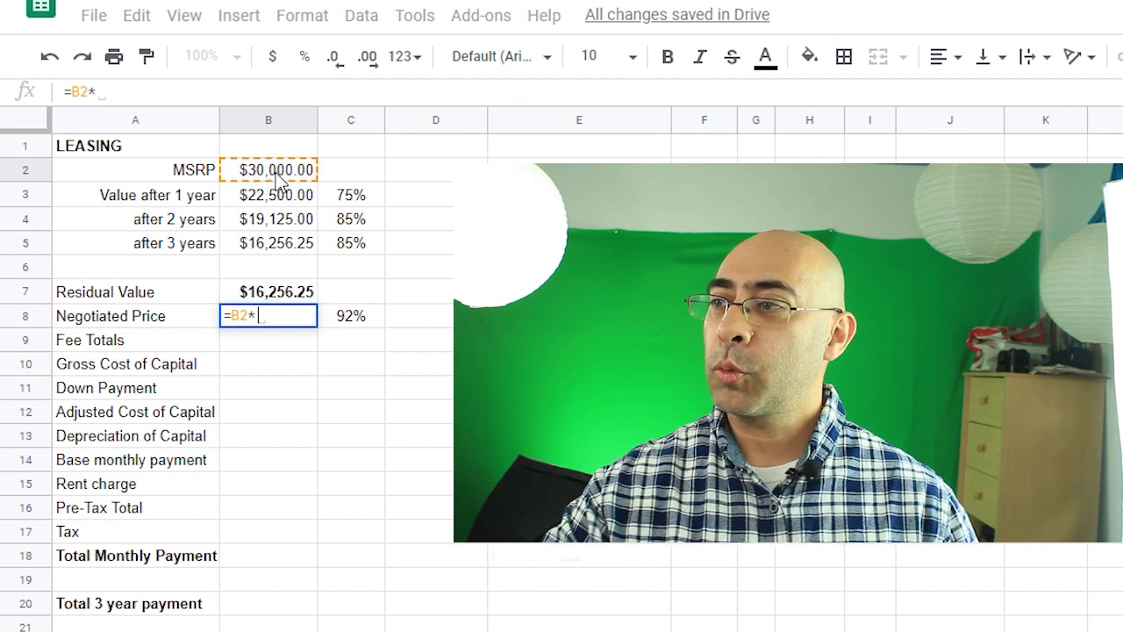
left_click(355, 321)
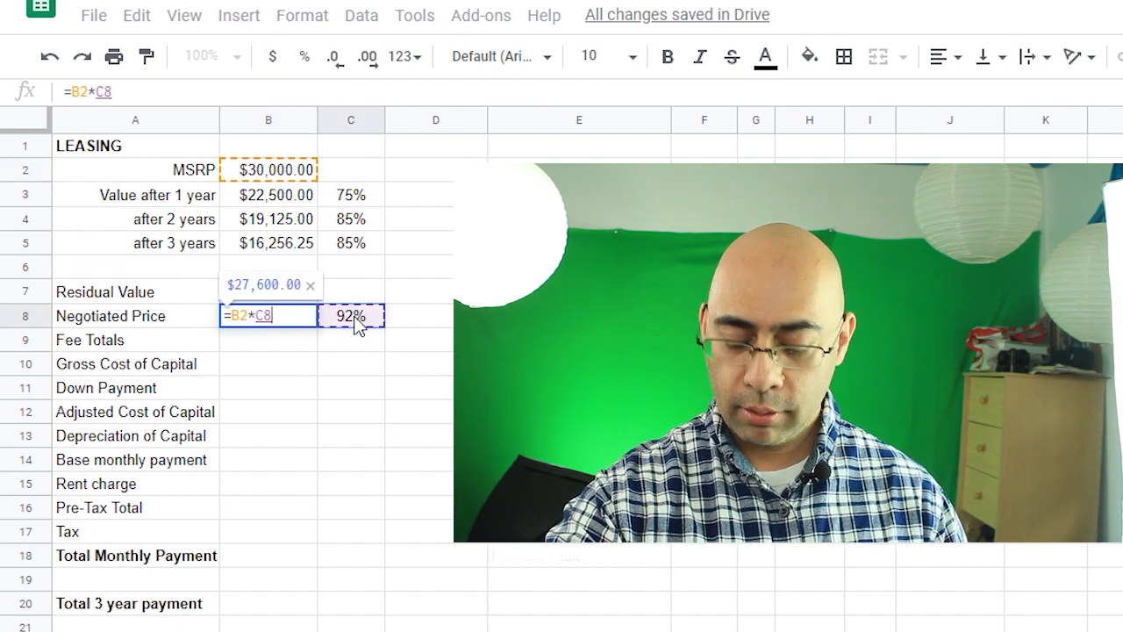
key("Return")
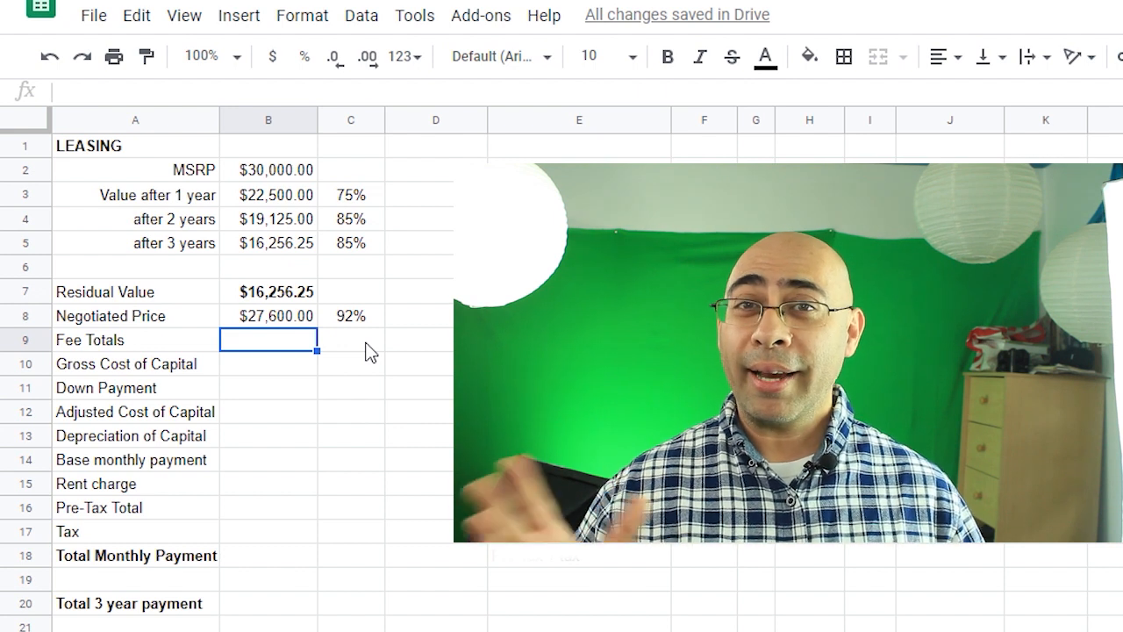
Enter 1200 for Fee Totals in cell B9 and calculate the Gross Cost of Capital in B10 with the formula =B8+B9
type("1200")
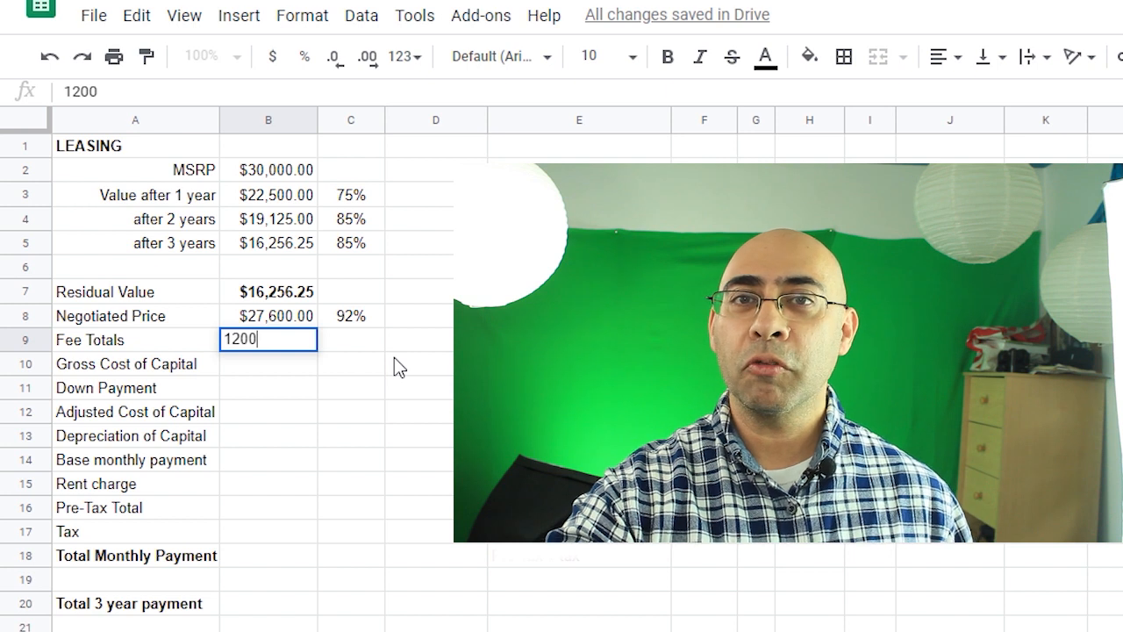
key("Return")
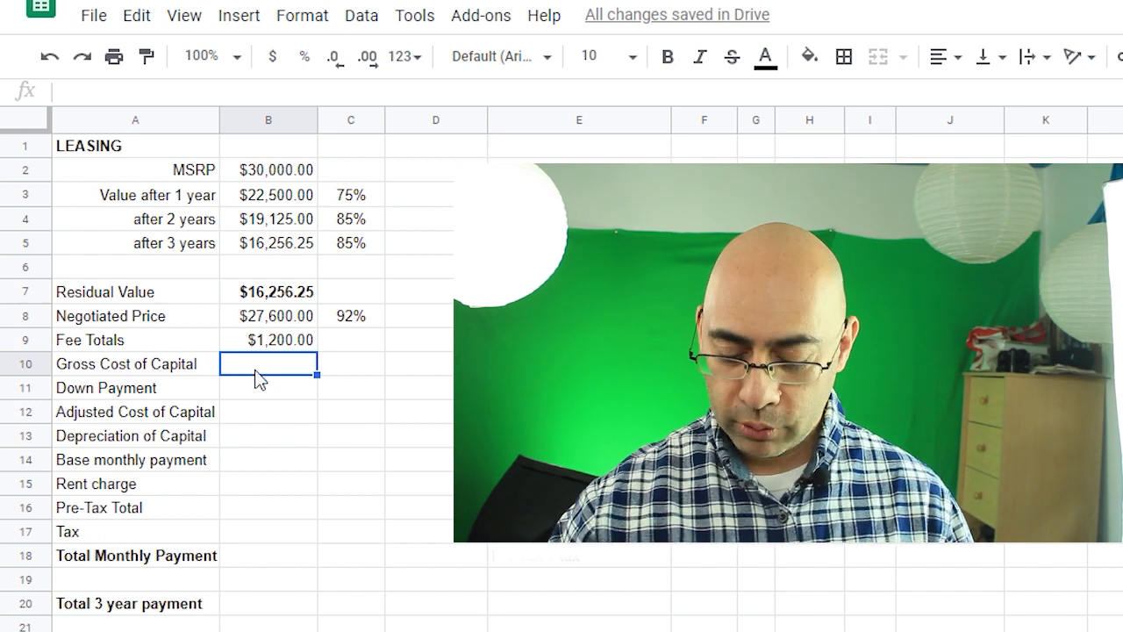
type("=")
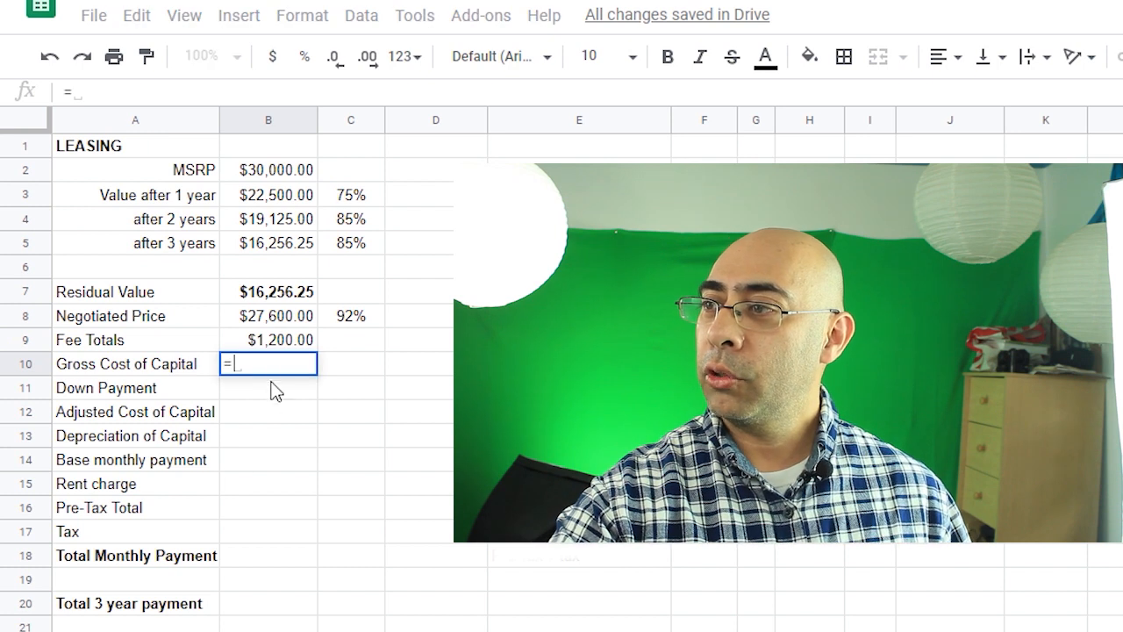
left_click(274, 325)
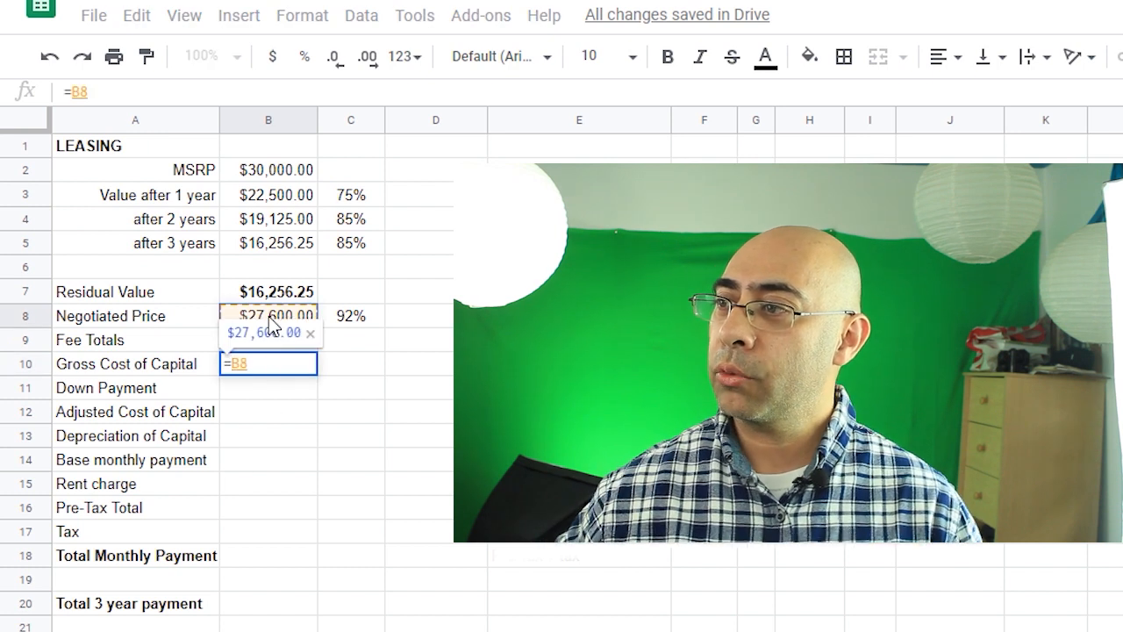
type("+")
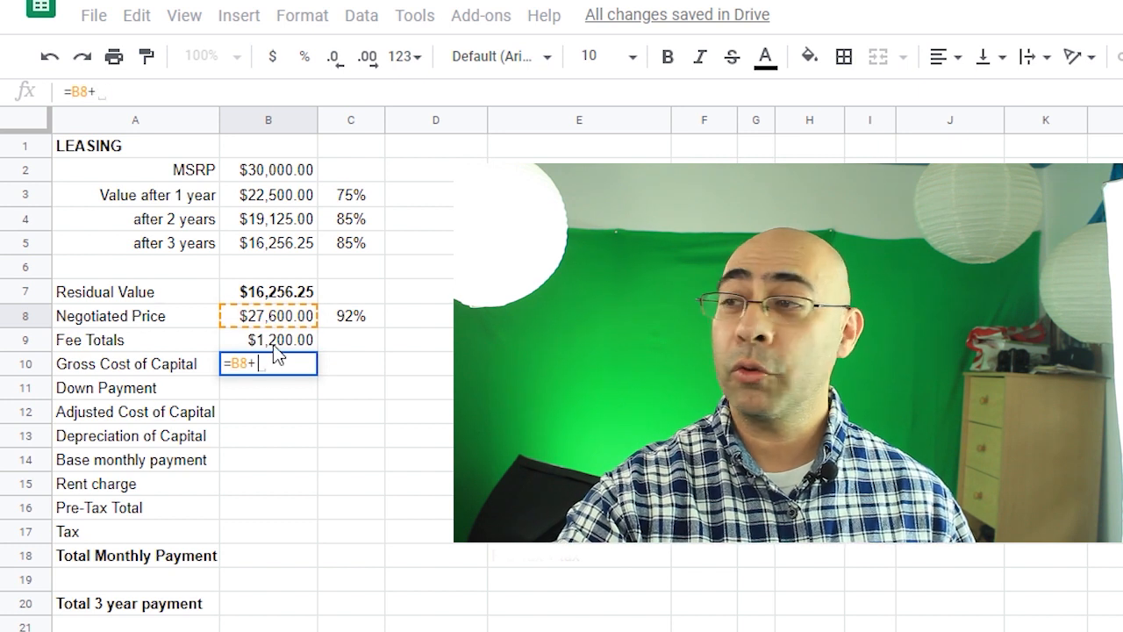
left_click(273, 345)
key("Return")
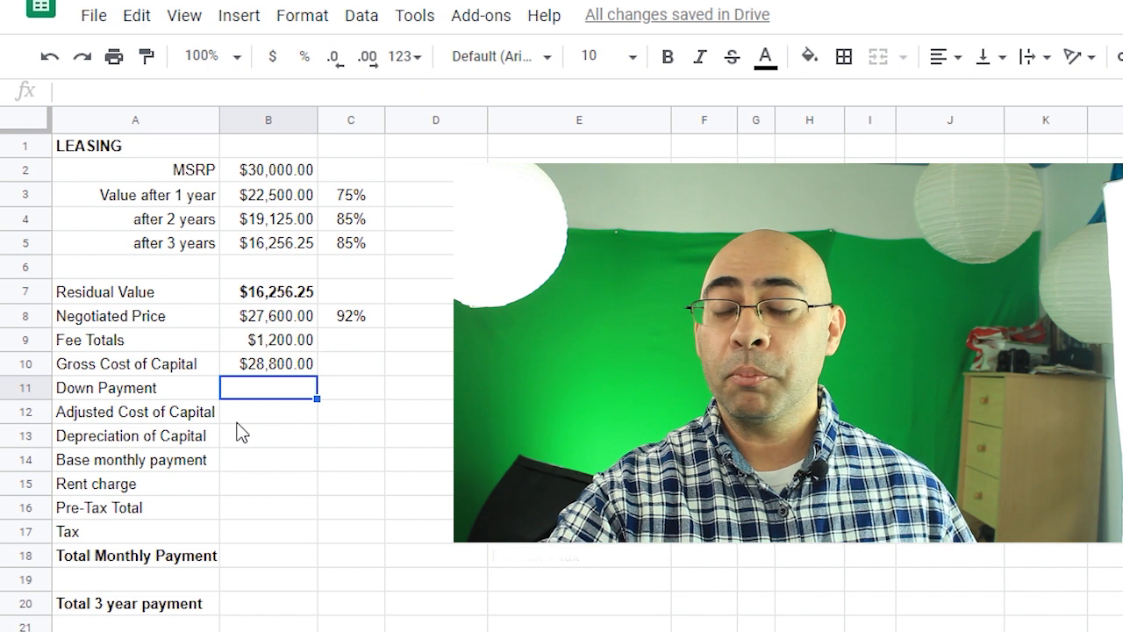
Enter 20% as the Down Payment percentage in cell C11
double_click(341, 391)
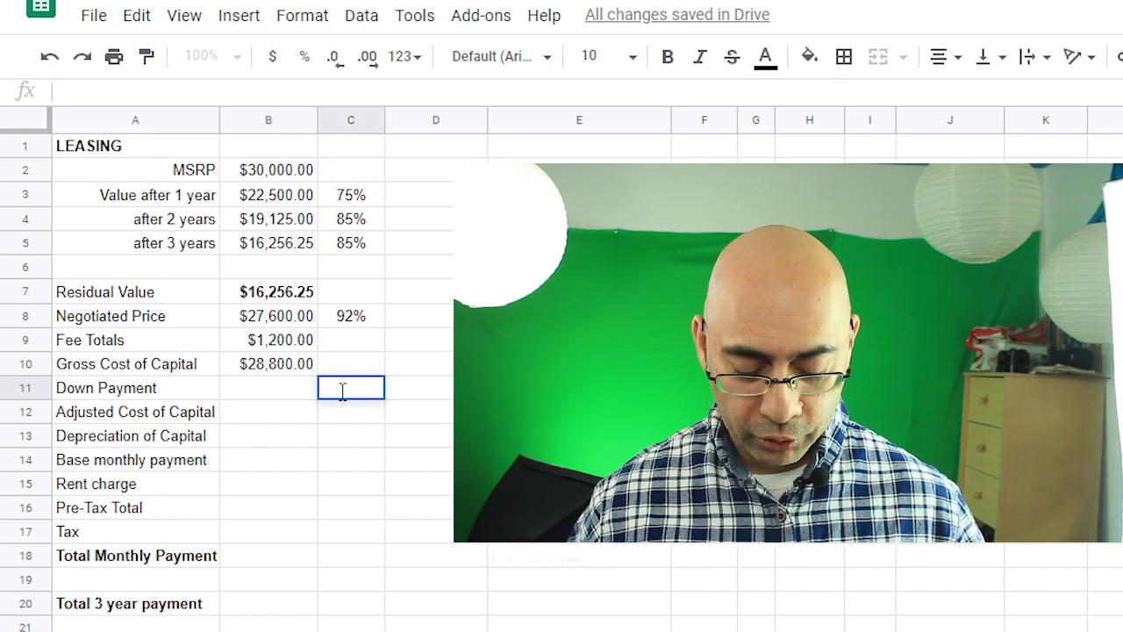
type("20")
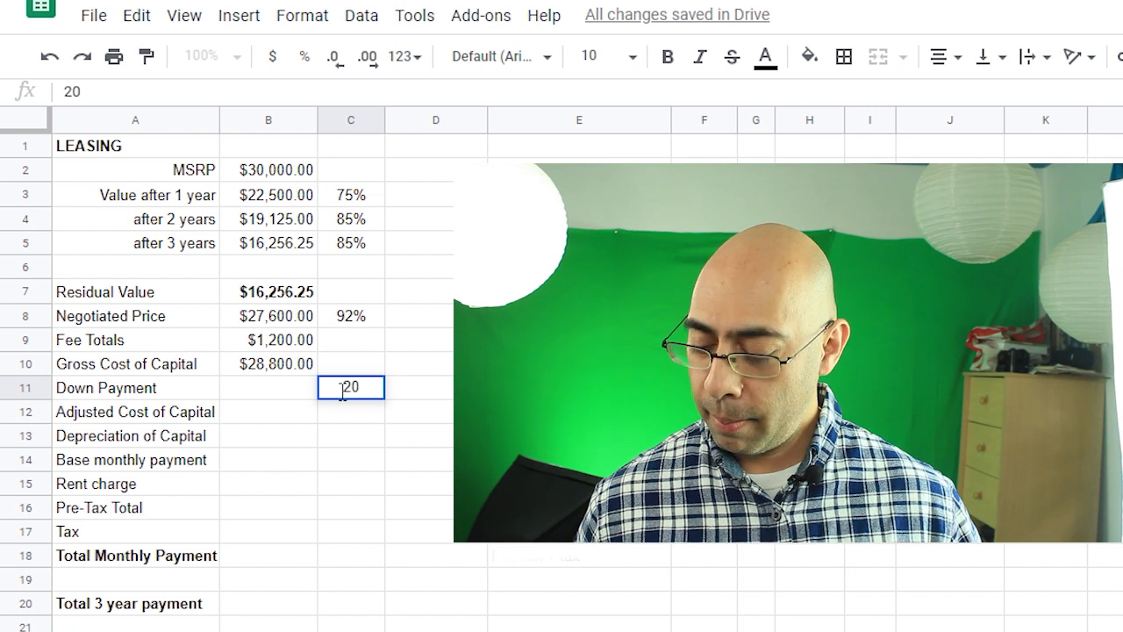
type("%")
key("Return")
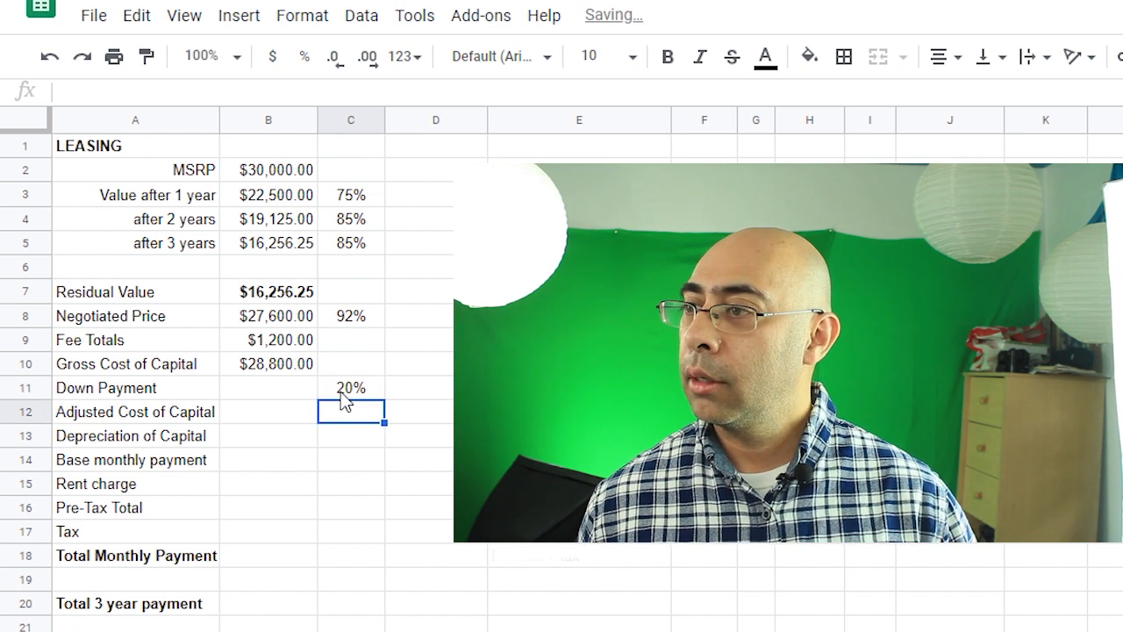
Calculate the Down Payment in cell B11 from the Gross Cost of Capital with the formula =B10*C11
double_click(291, 387)
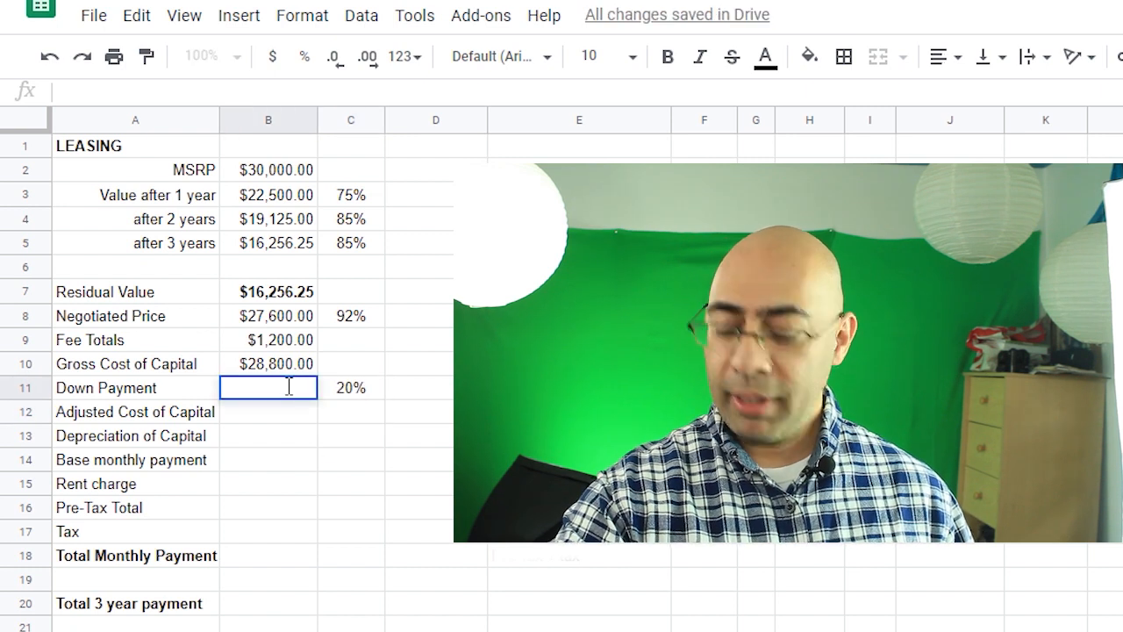
type("=")
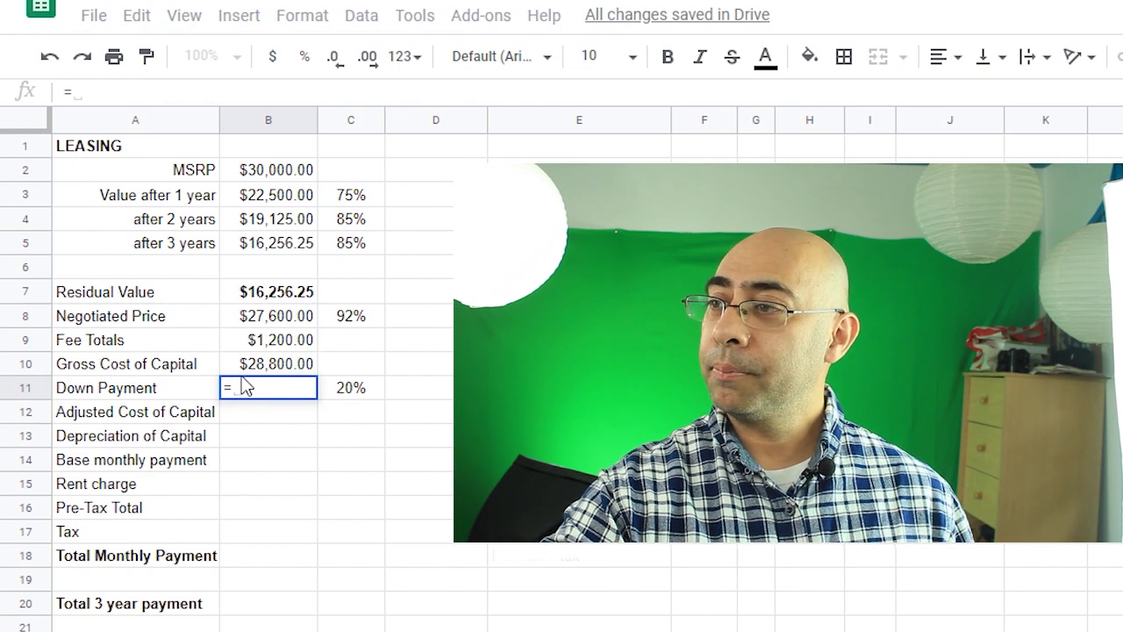
left_click(261, 373)
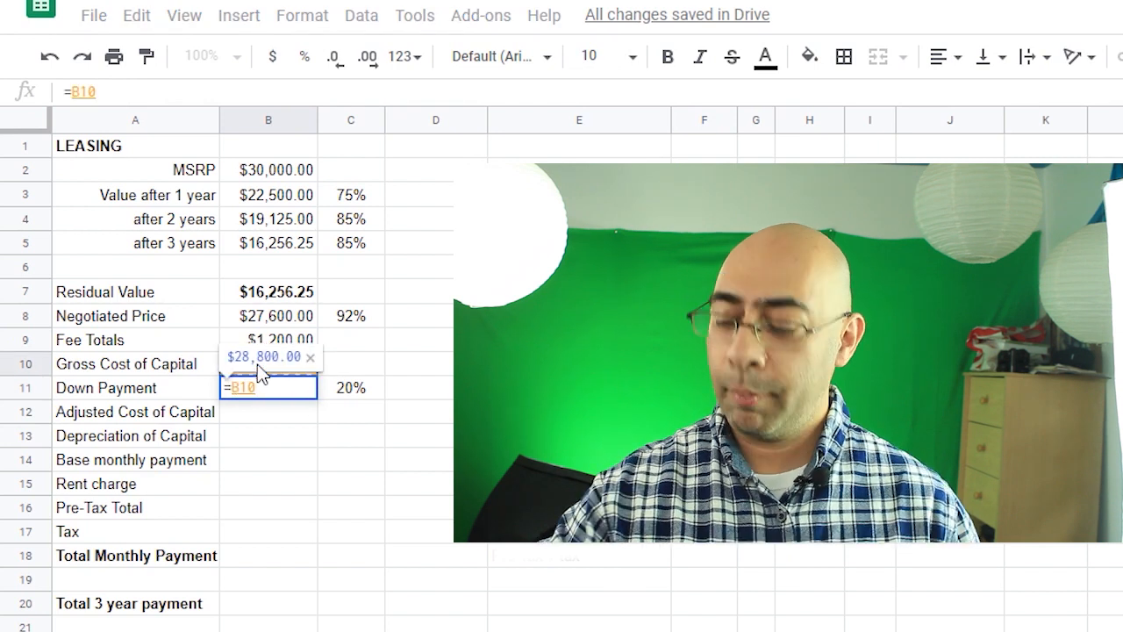
type("*")
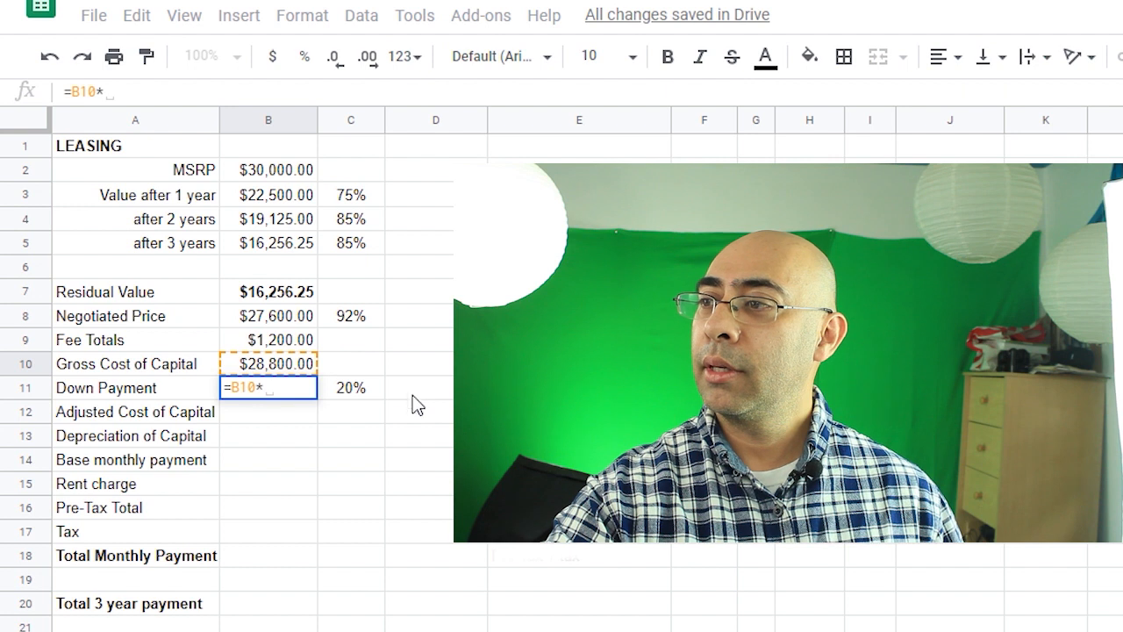
left_click(366, 392)
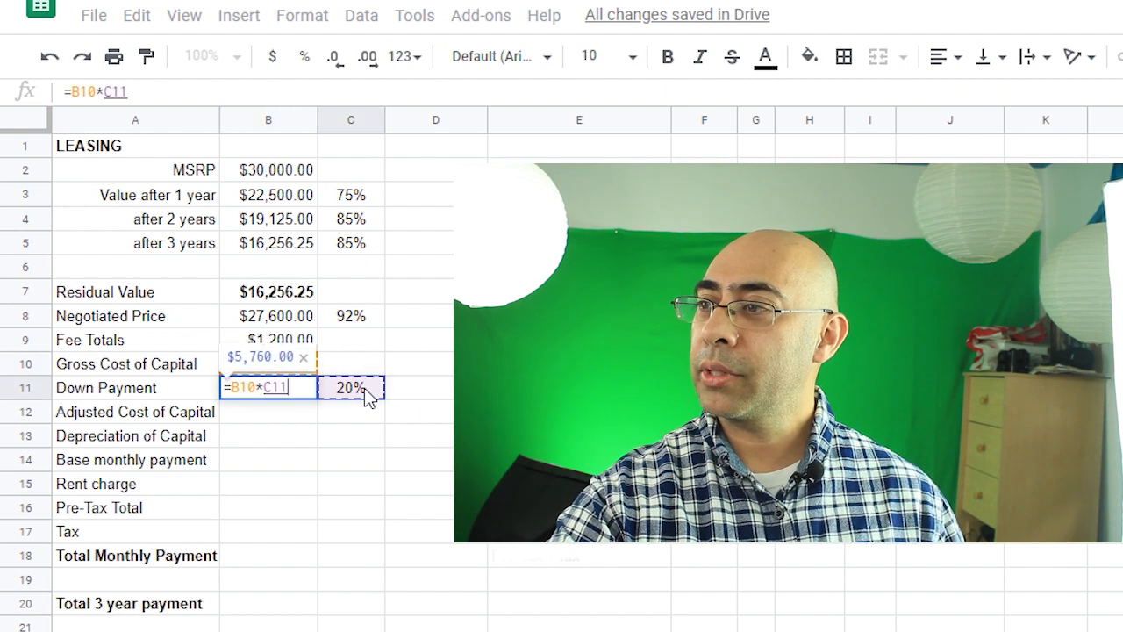
key("Return")
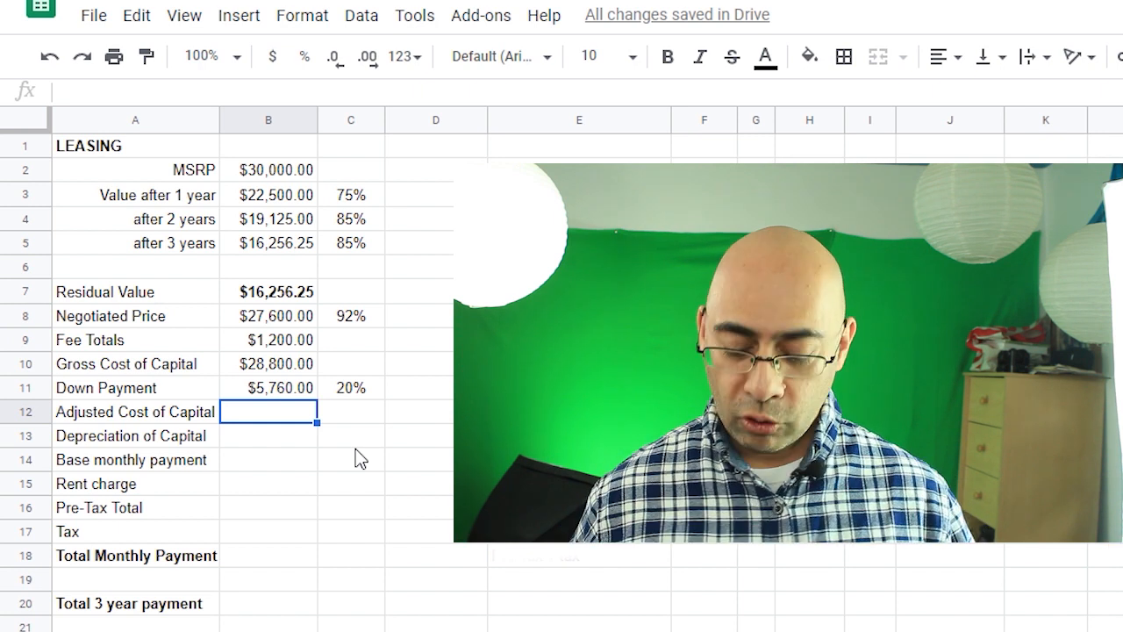
Calculate the Adjusted Cost of Capital in cell B12 by subtracting the Down Payment with the formula =B10-B11
type("=")
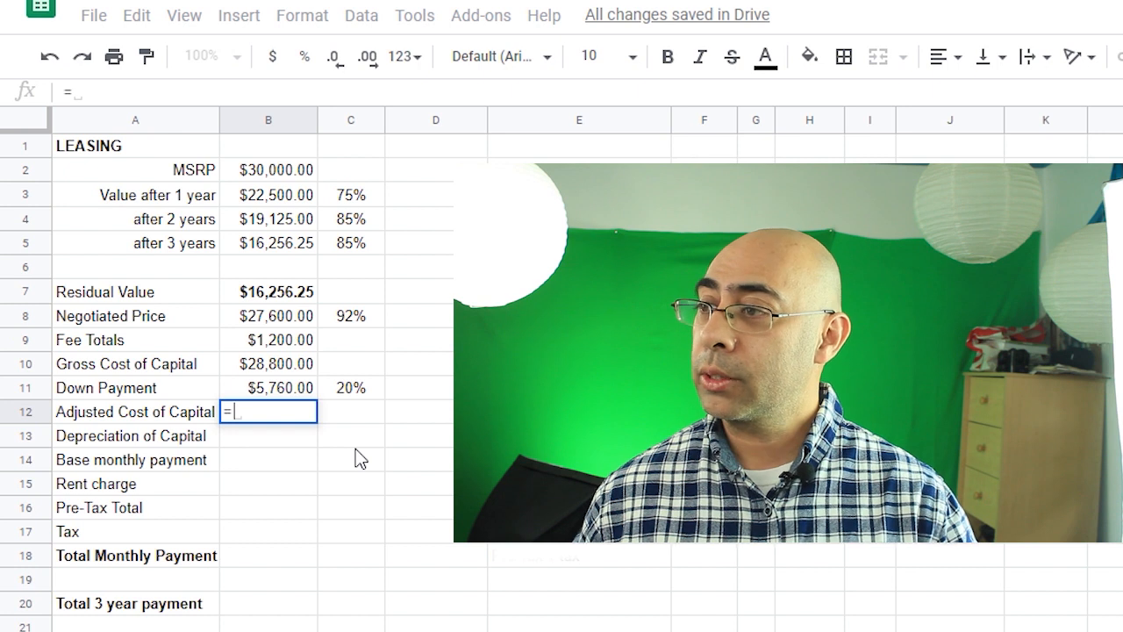
left_click(281, 371)
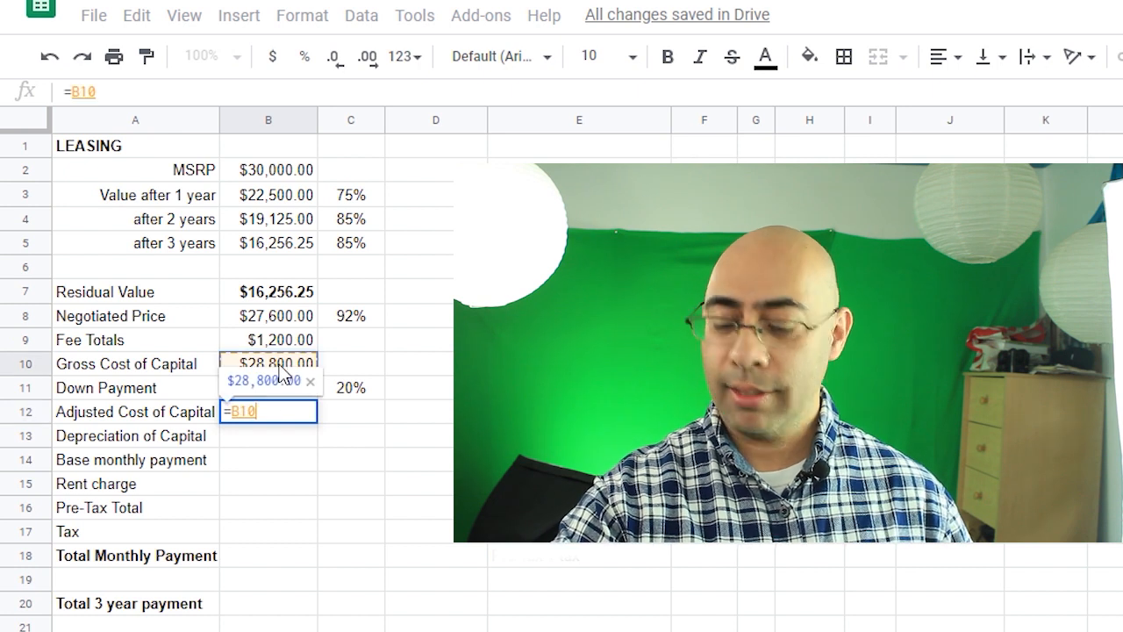
type("-")
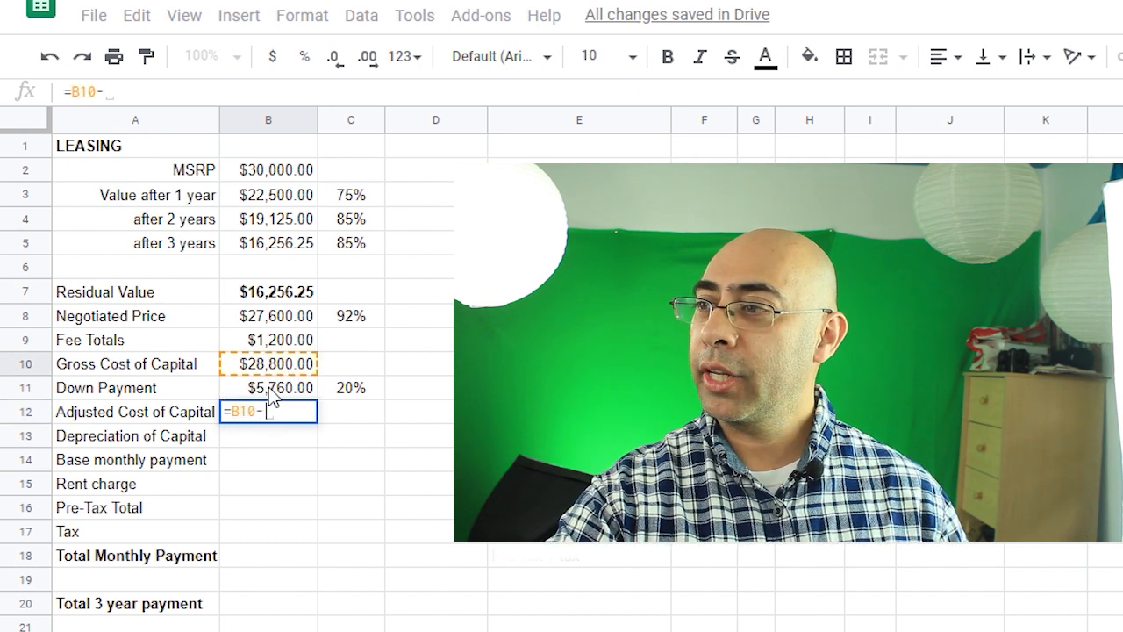
left_click(270, 387)
key("Return")
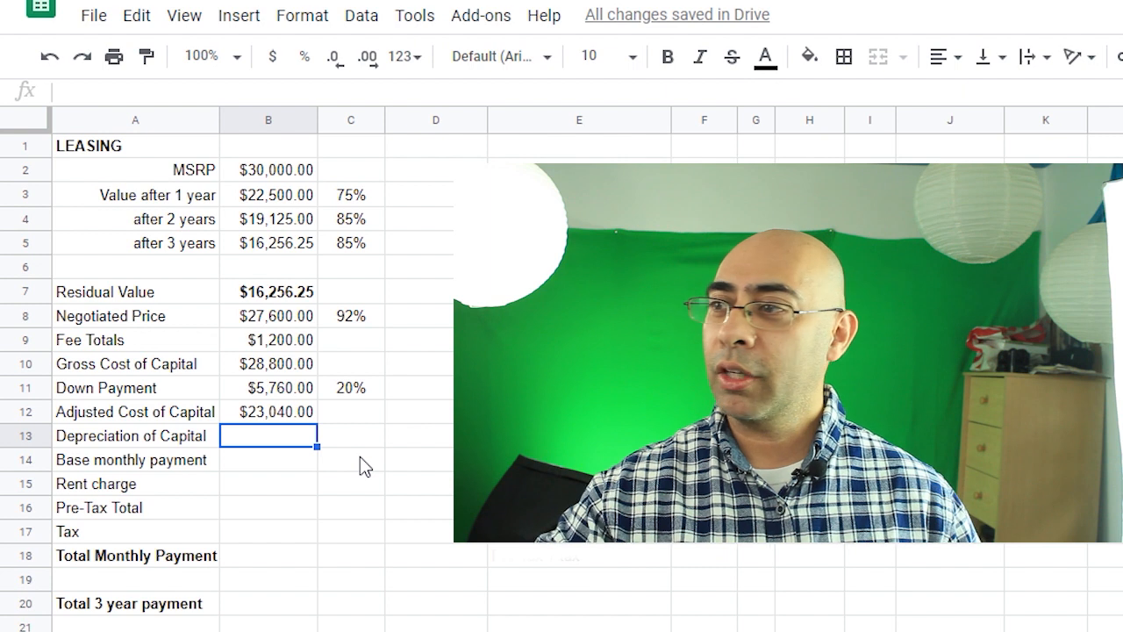
Calculate the Depreciation of Capital in cell B13 by subtracting the Residual Value with the formula =B12-B7
left_click(279, 417)
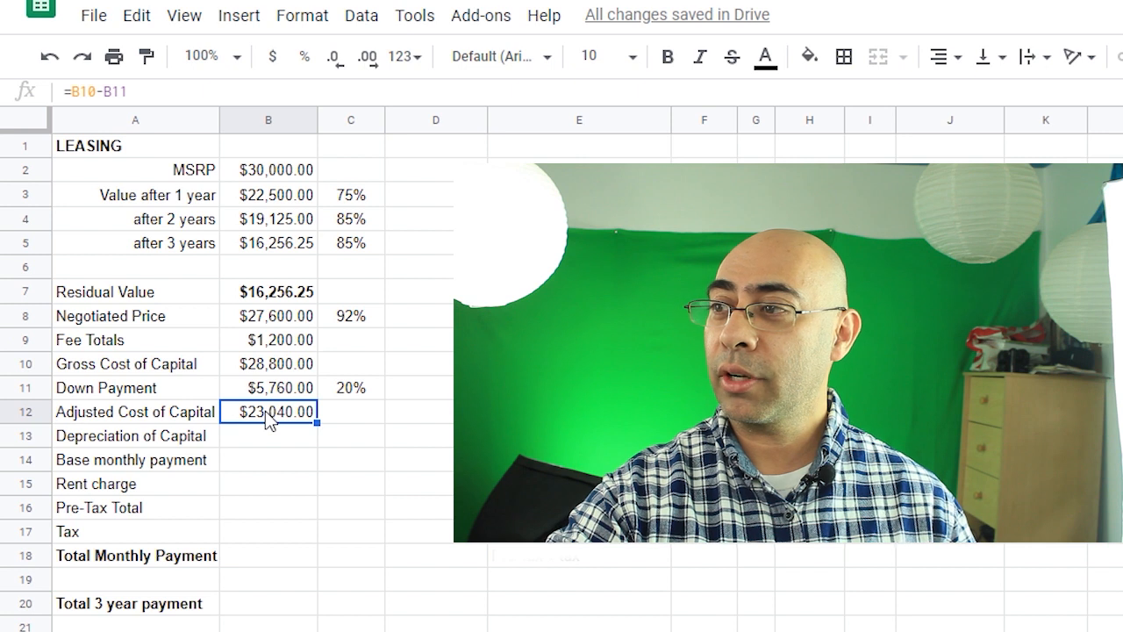
left_click(269, 441)
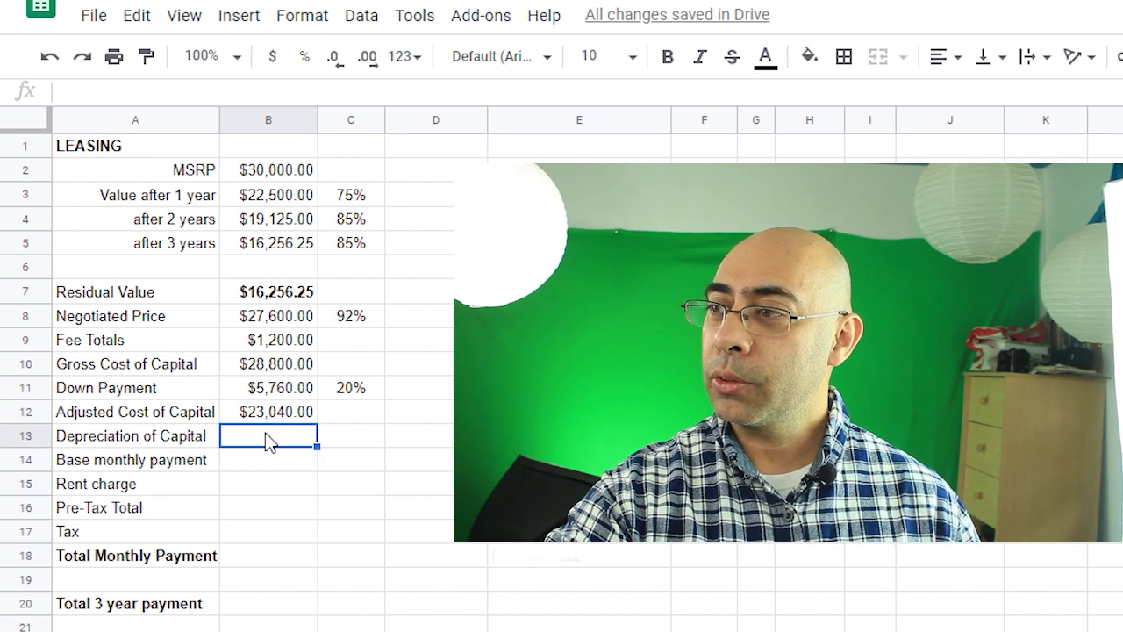
type("=")
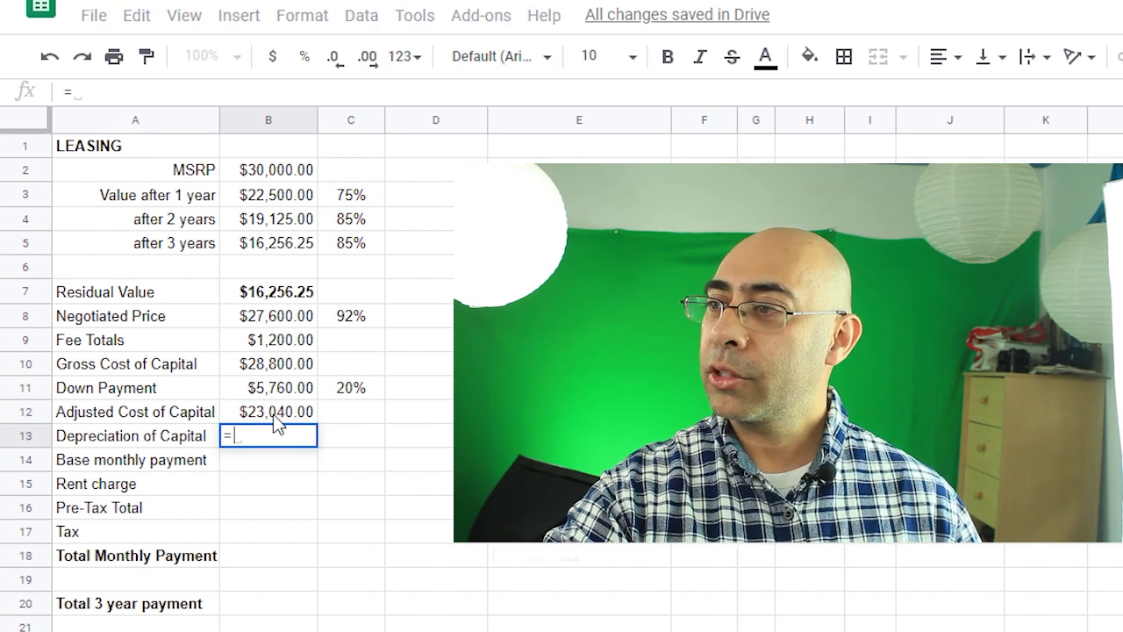
left_click(275, 421)
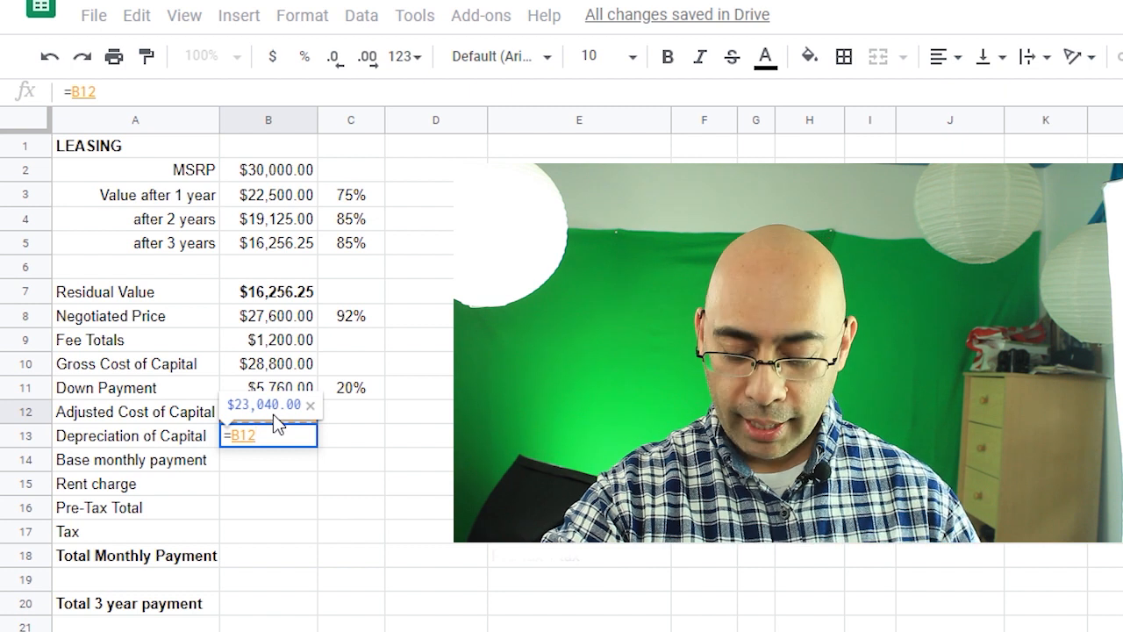
type("-")
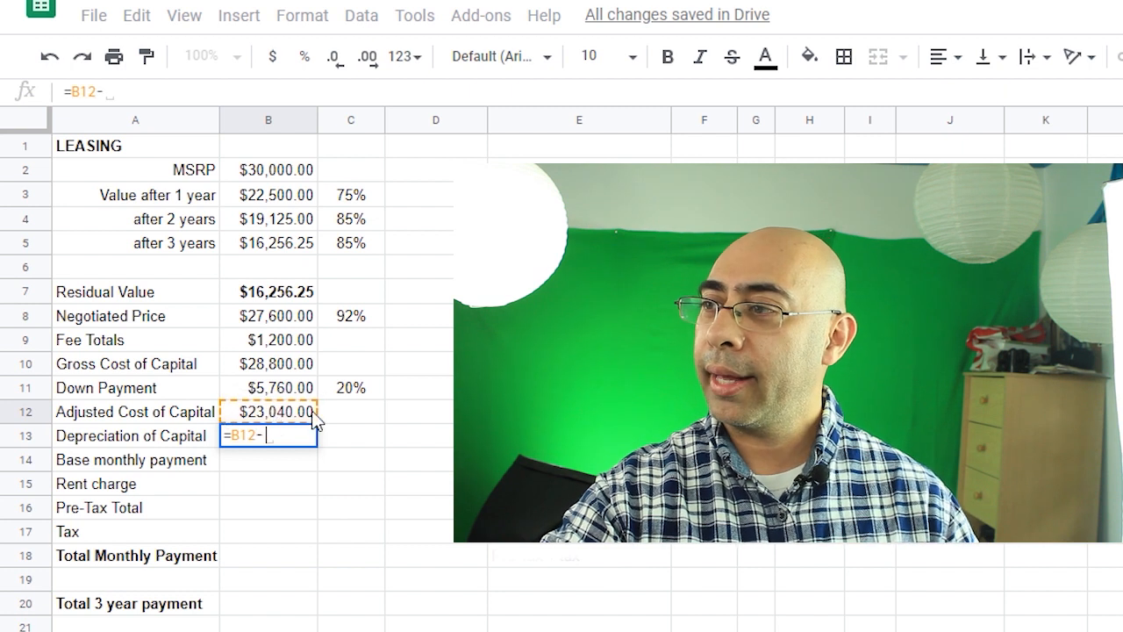
left_click(287, 293)
key("Return")
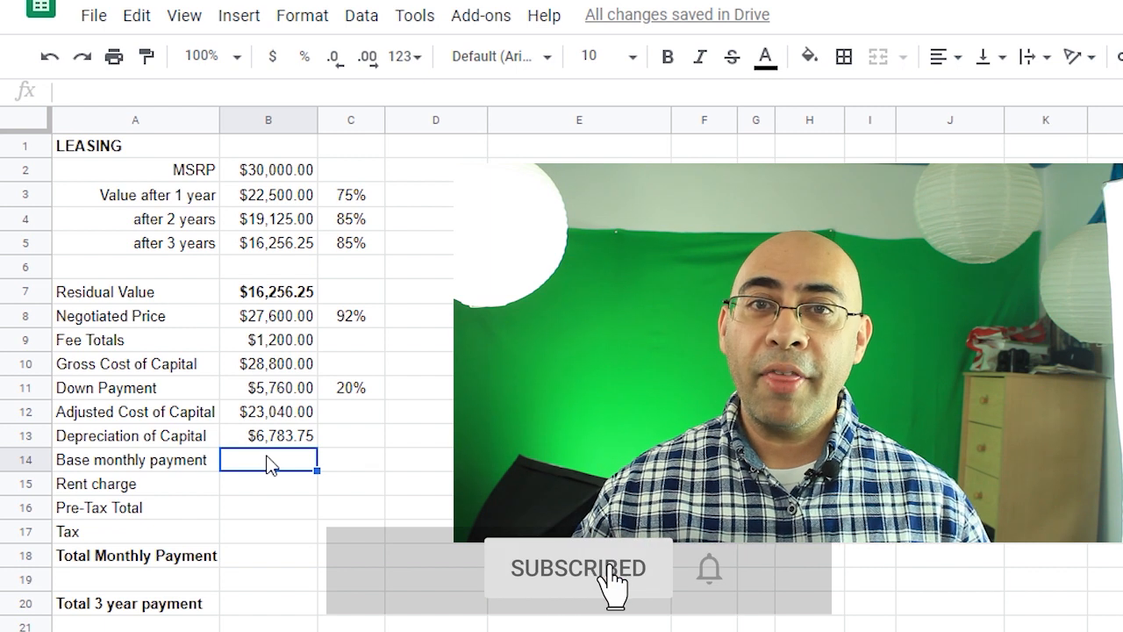
Calculate the Base monthly payment in cell B14 by dividing the Depreciation of Capital in B13 by the number of months in the 3-year lease
type("=B13")
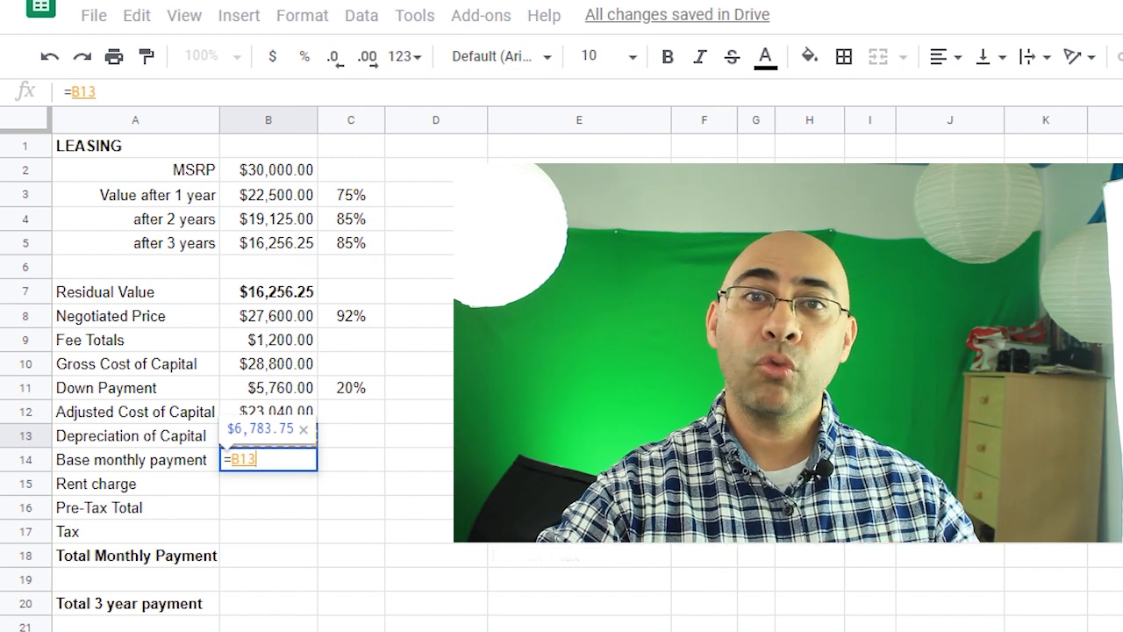
key("Escape")
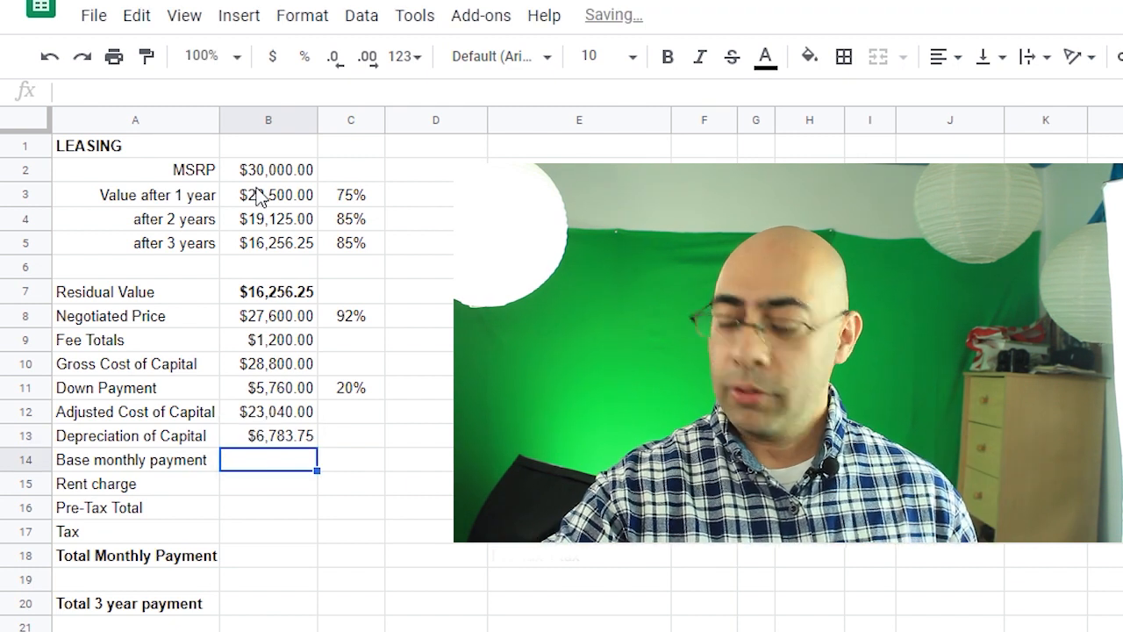
type("=")
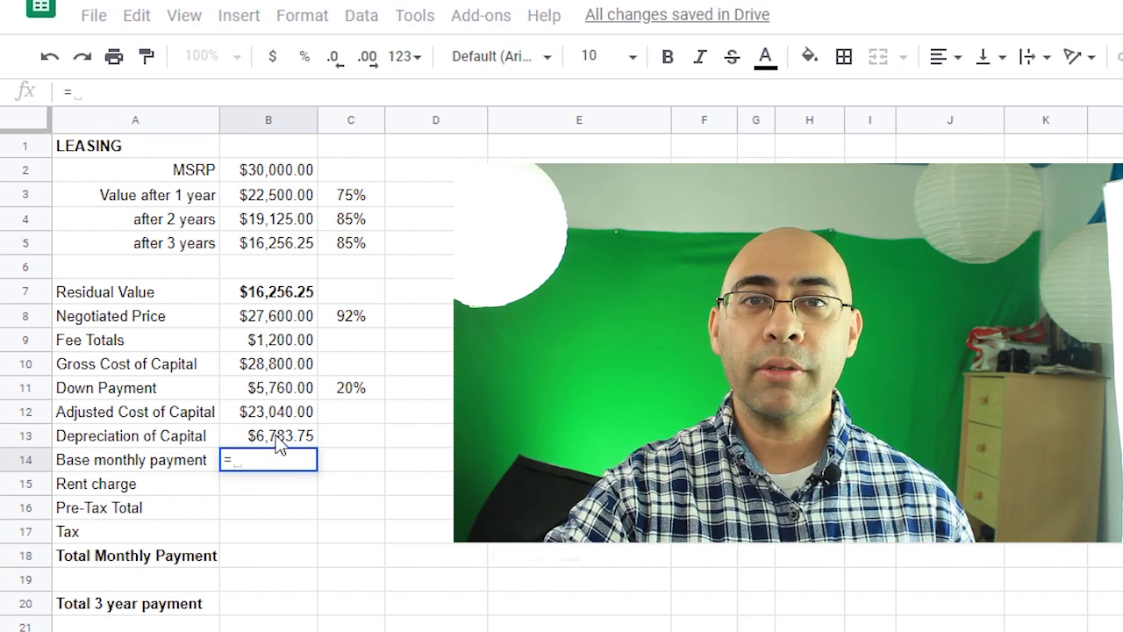
left_click(279, 439)
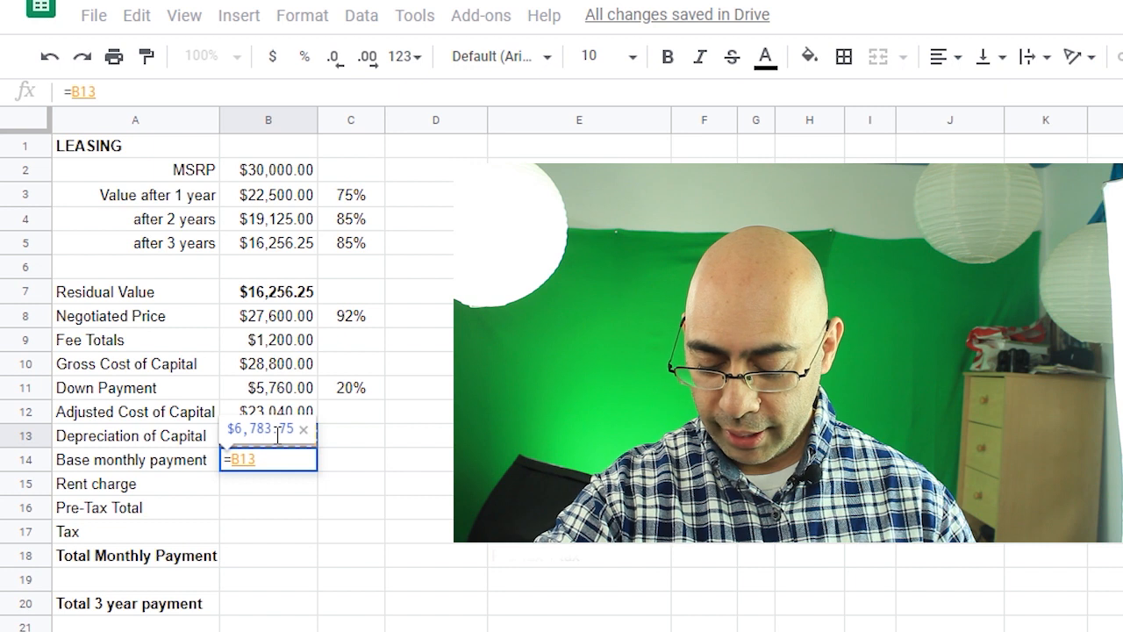
type("/")
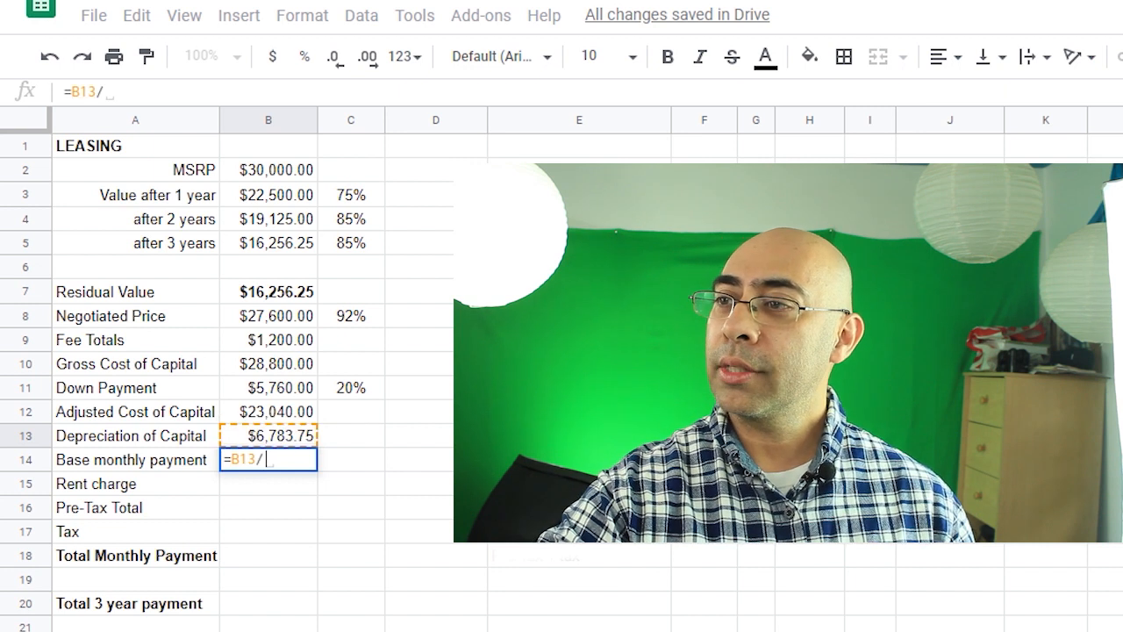
type("G5")
key("Return")
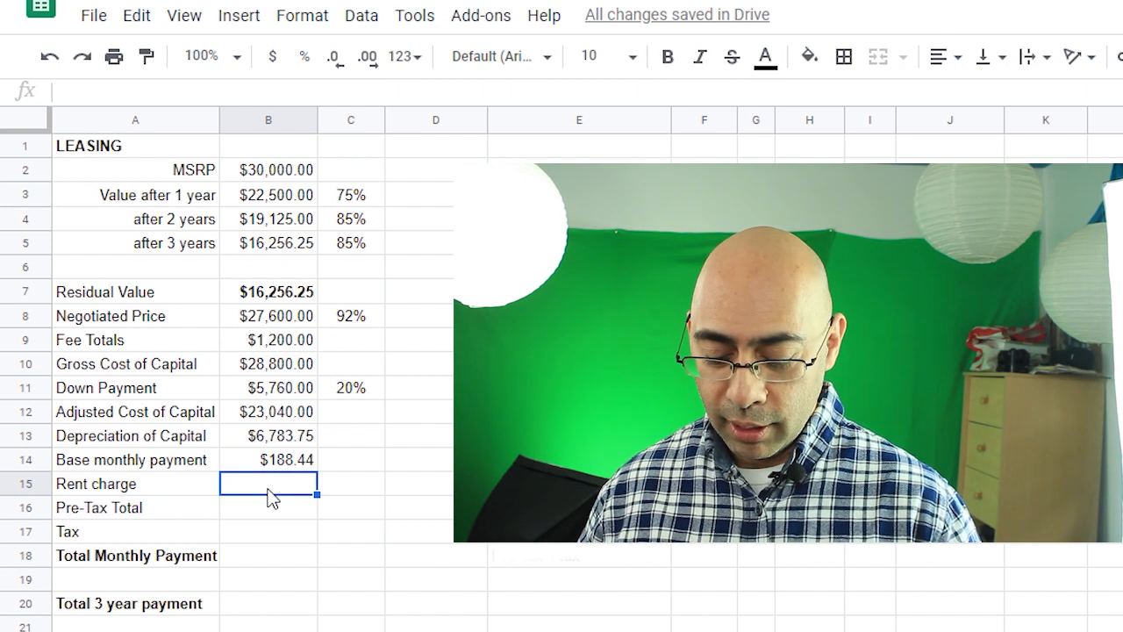
Calculate the Rent charge in cell B15 from the Adjusted Cost of Capital and Residual Value with the formula =(B12+B7)*.00125
type("=")
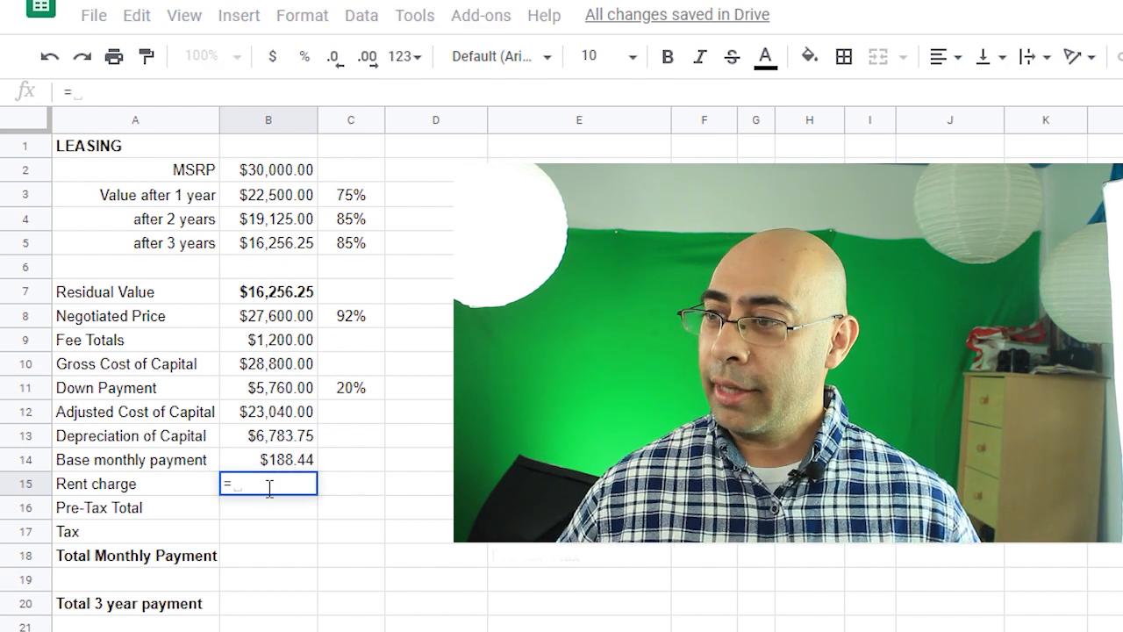
type("(")
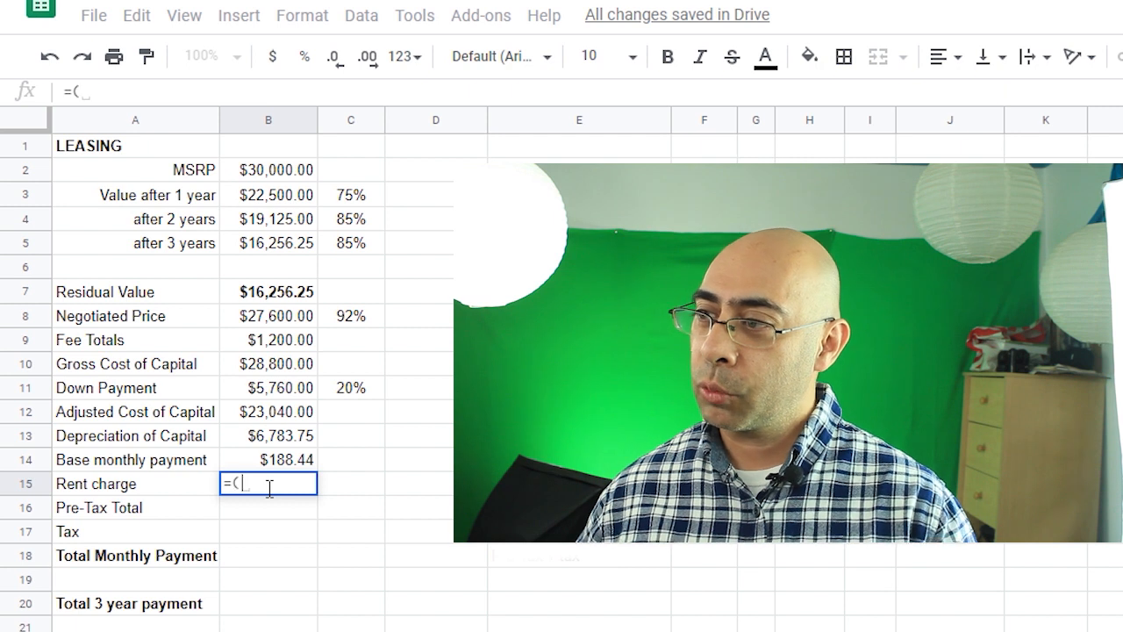
left_click(268, 423)
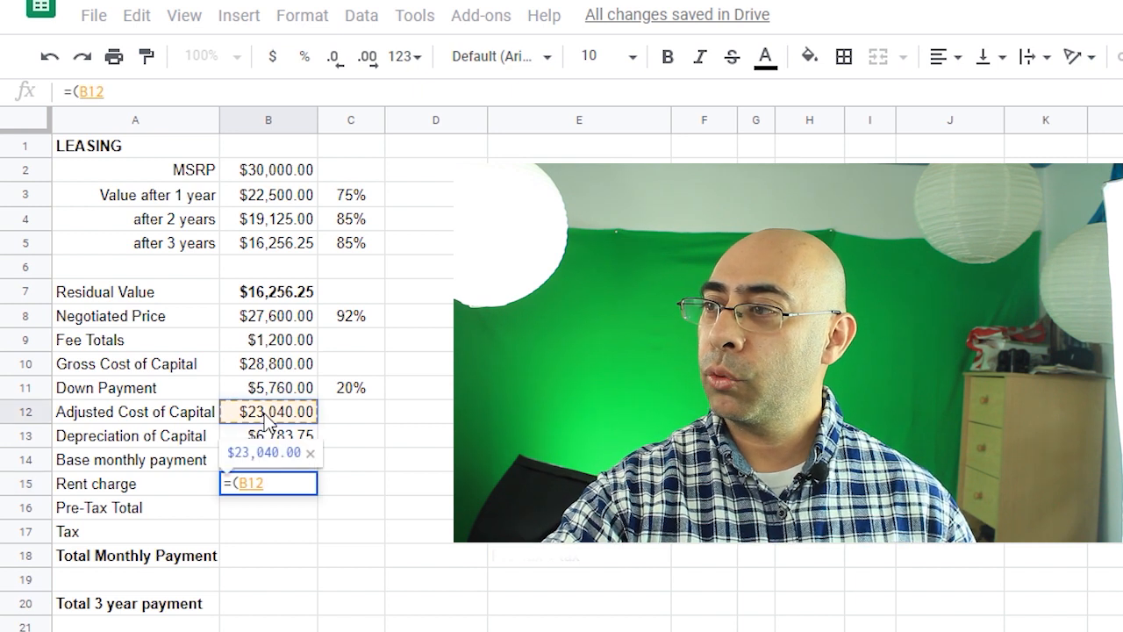
type("+")
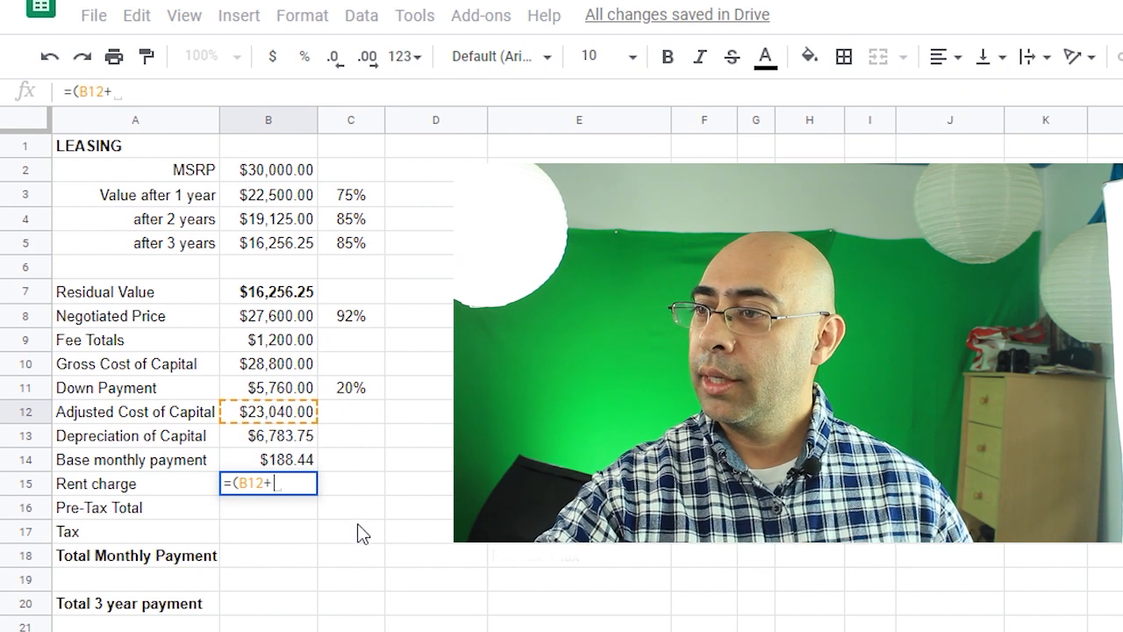
left_click(266, 296)
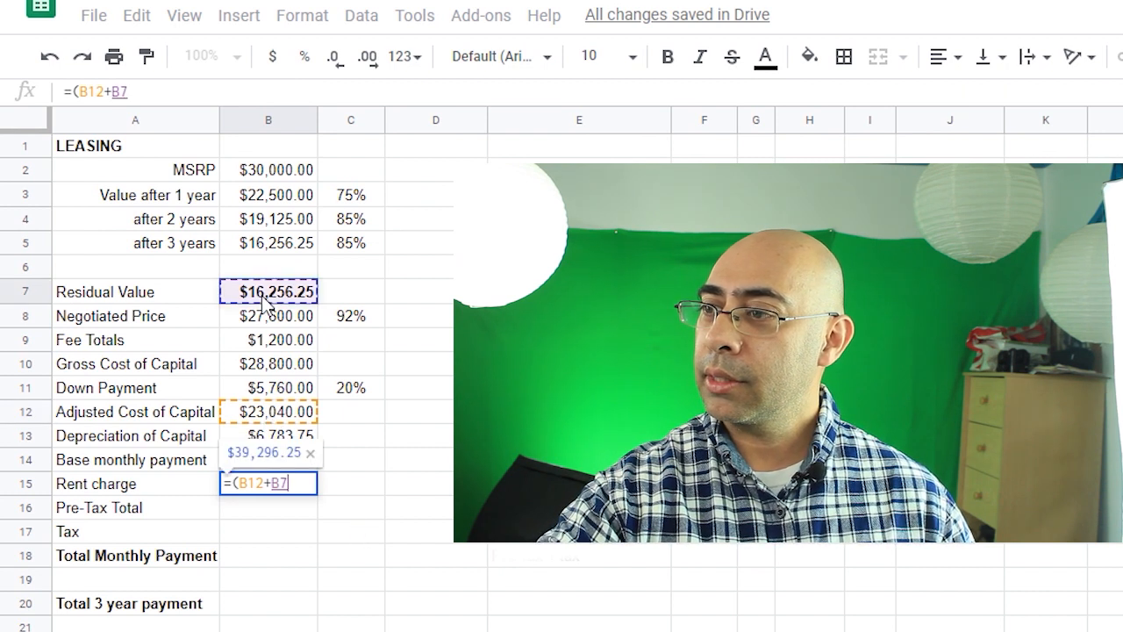
type(")")
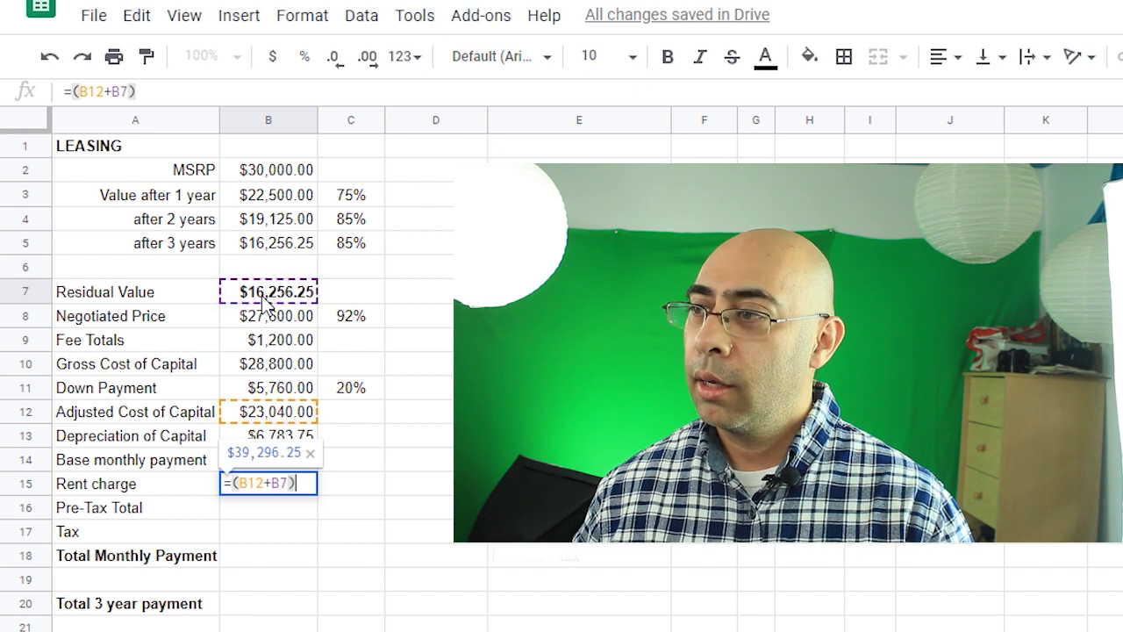
type("*")
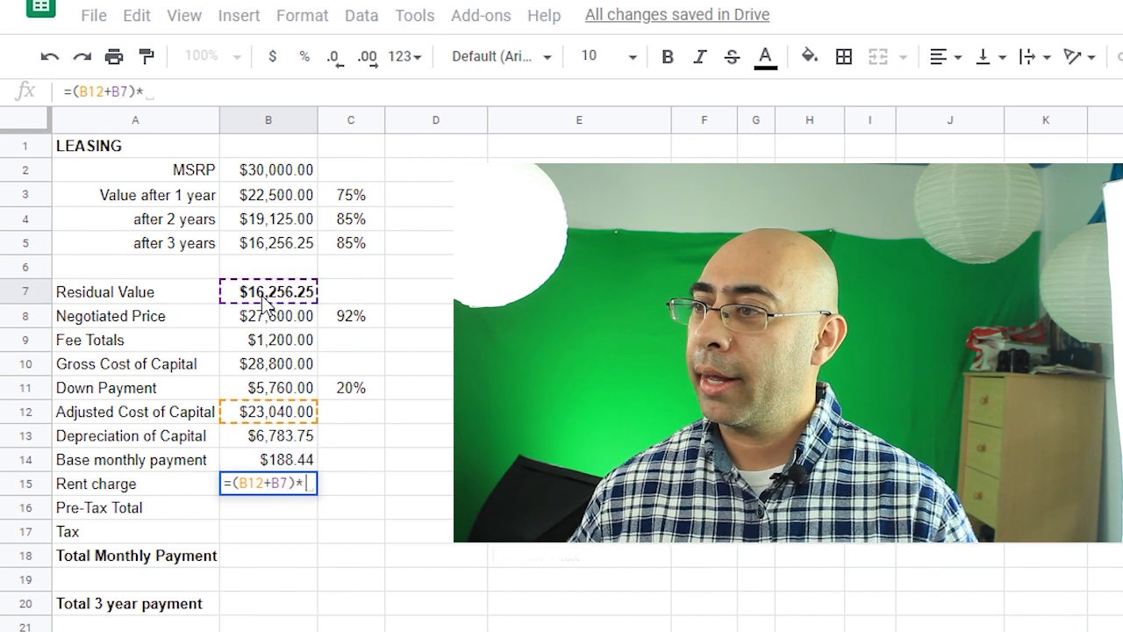
type(".00")
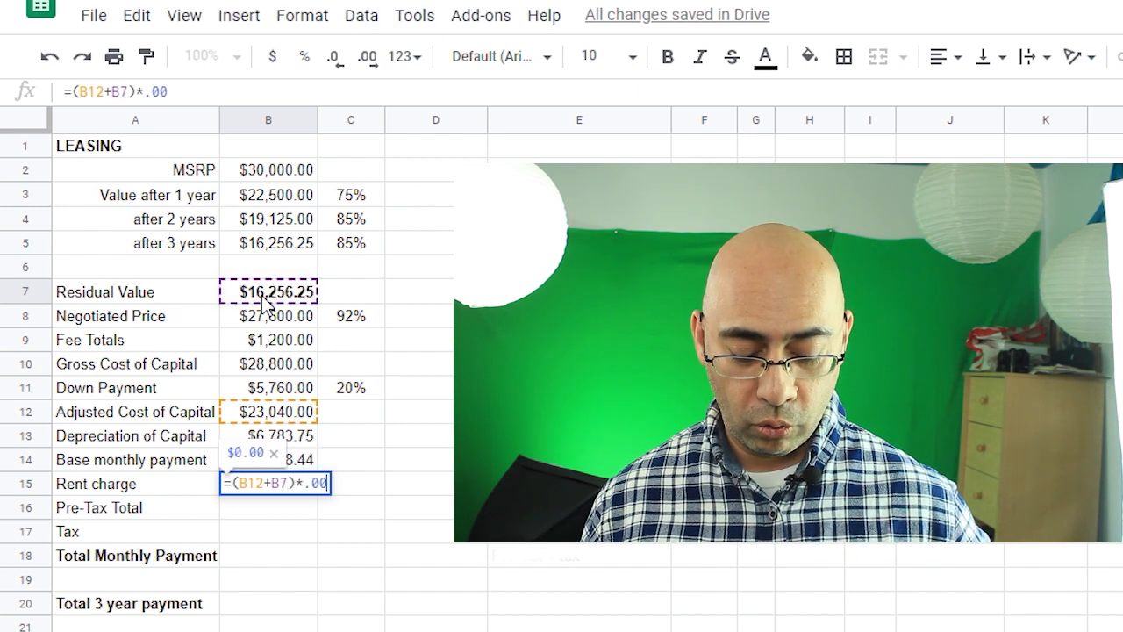
type("125")
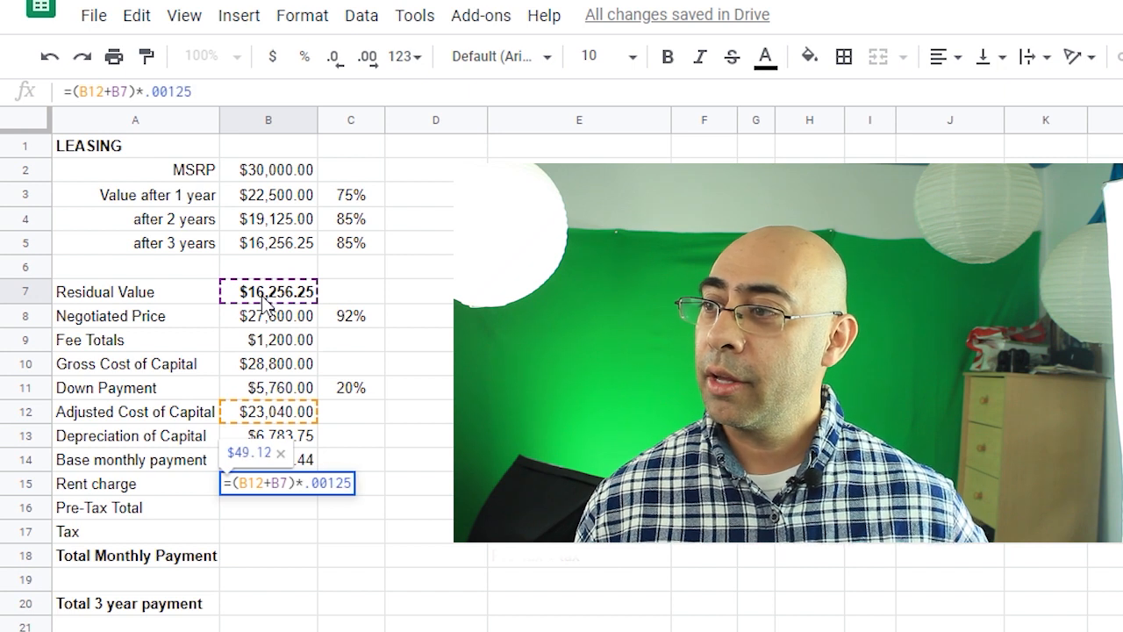
key("Return")
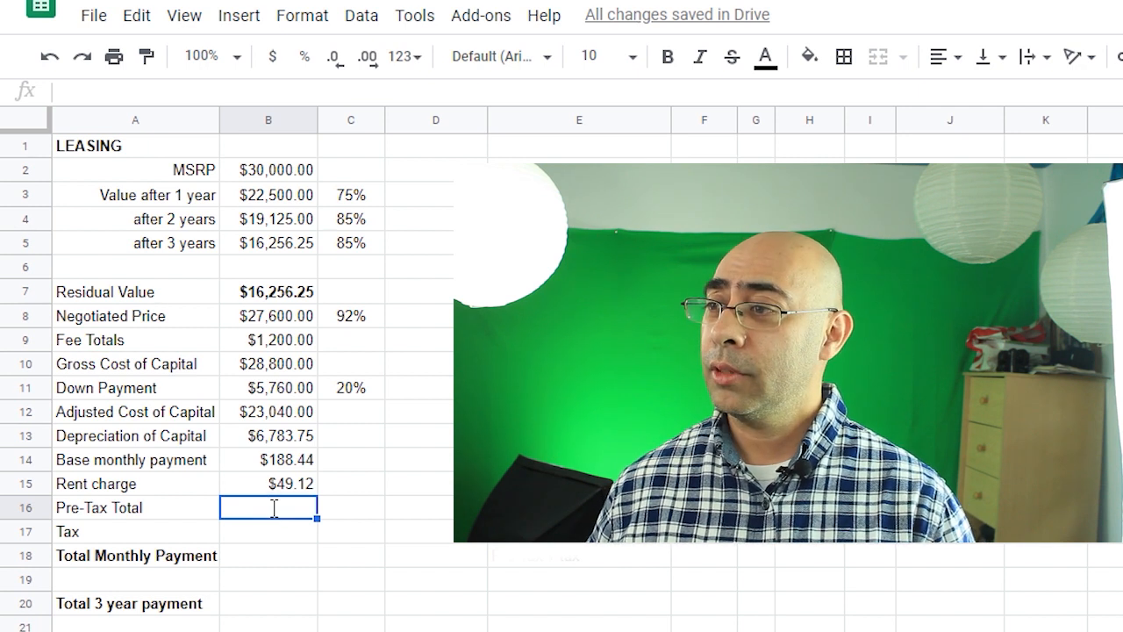
Calculate the Pre-Tax Total in cell B16 by adding the Base monthly payment and Rent charge with the formula =B14+B15
type("=")
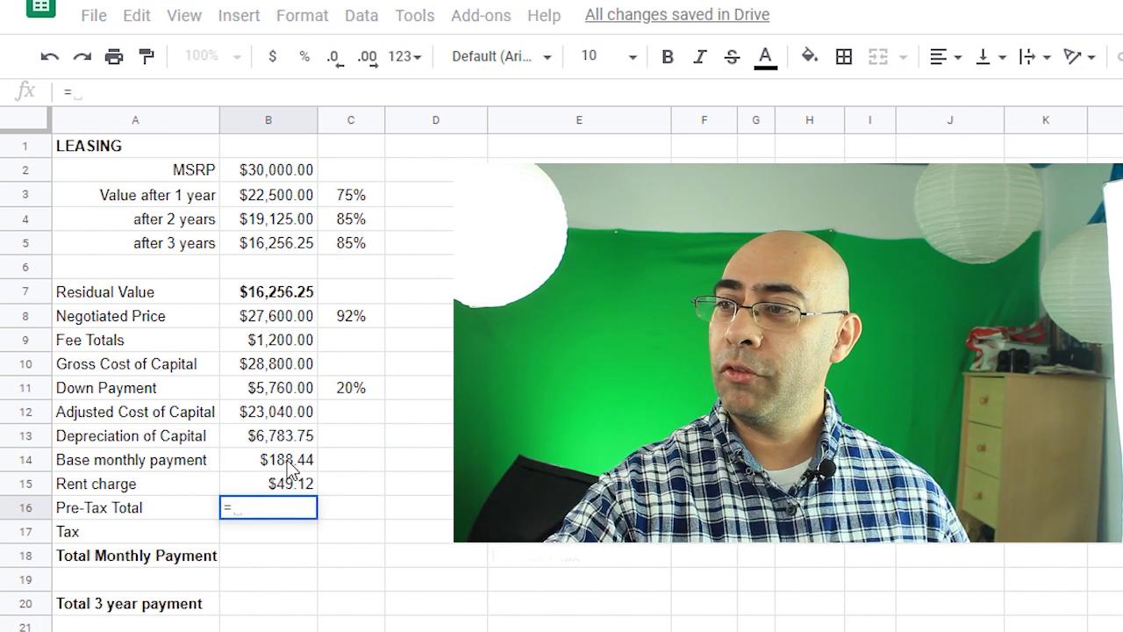
left_click(290, 462)
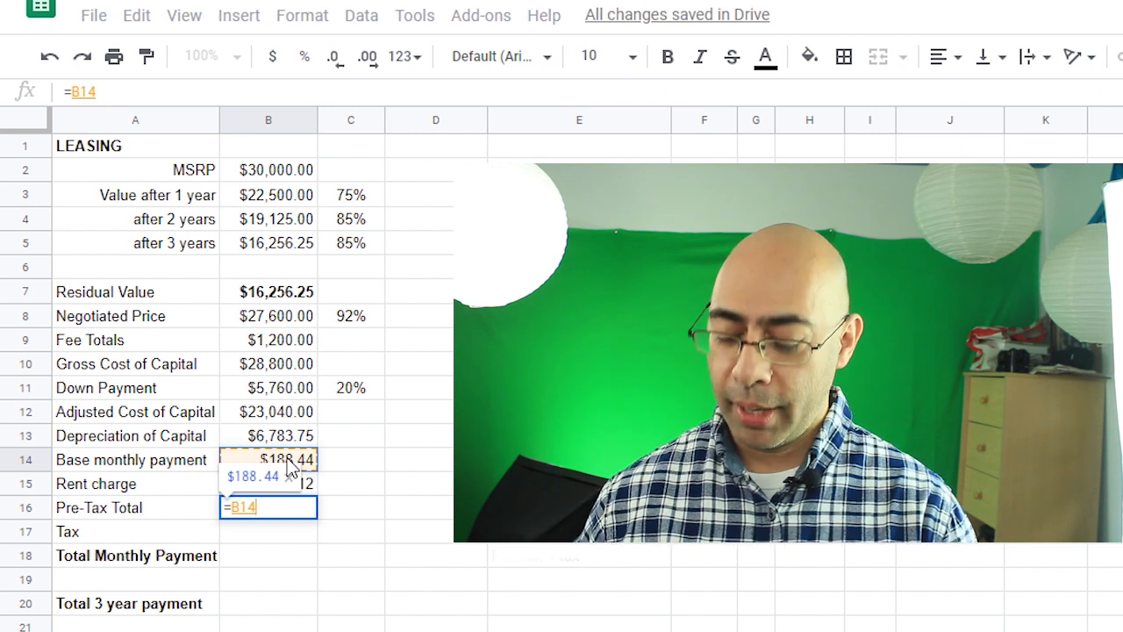
type("+")
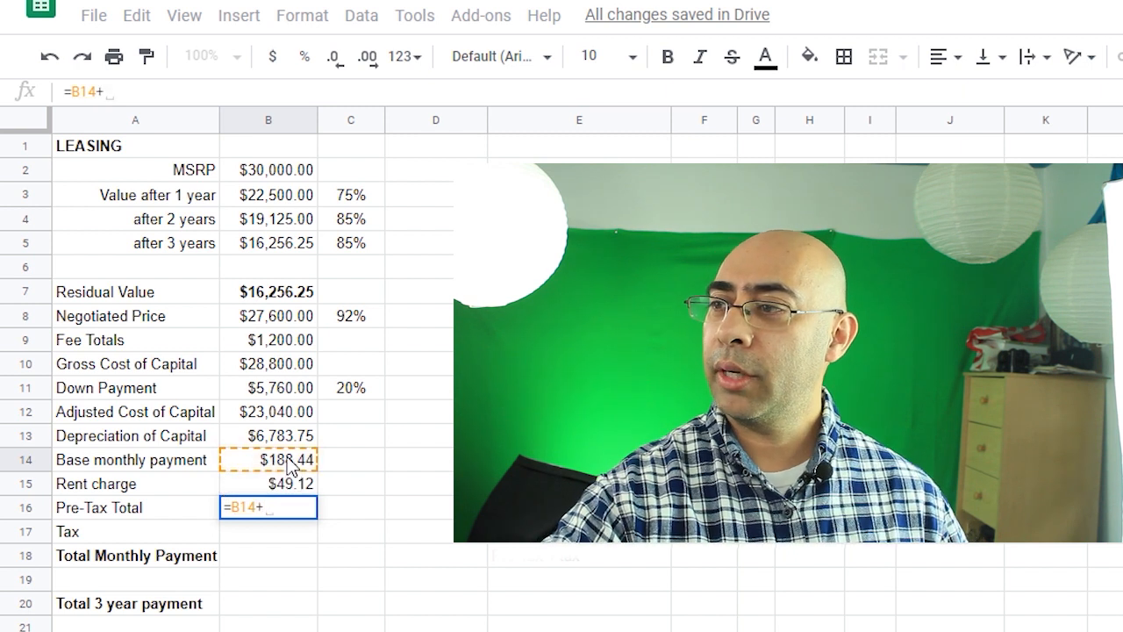
left_click(296, 485)
key("Return")
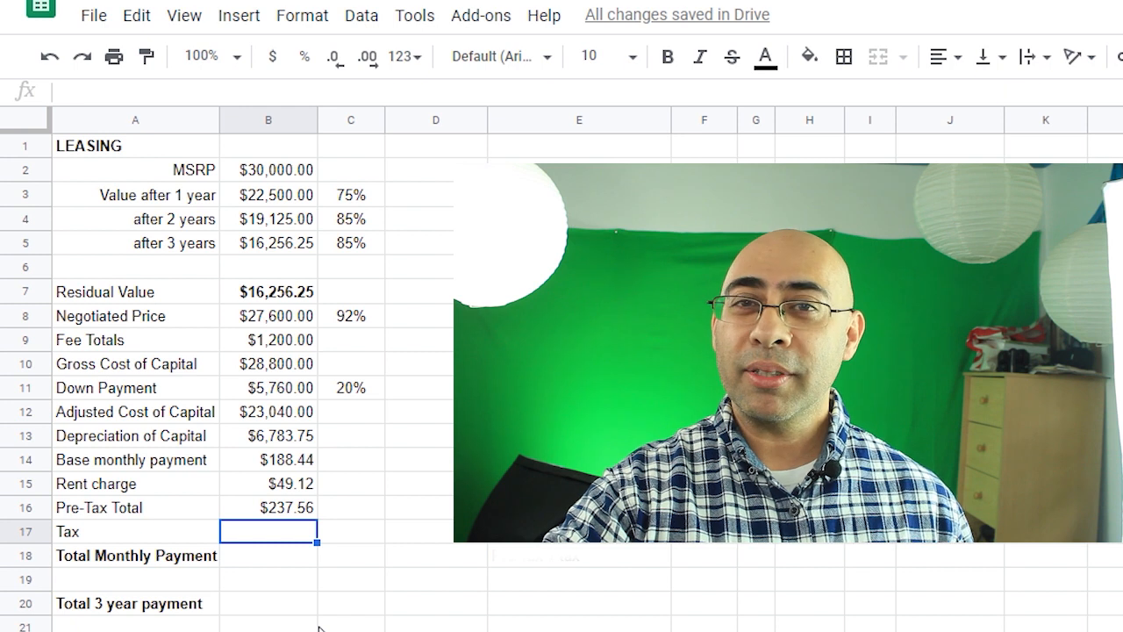
Enter 10.25% as the Tax rate in cell C17 and format it to show two decimal places
left_click(355, 530)
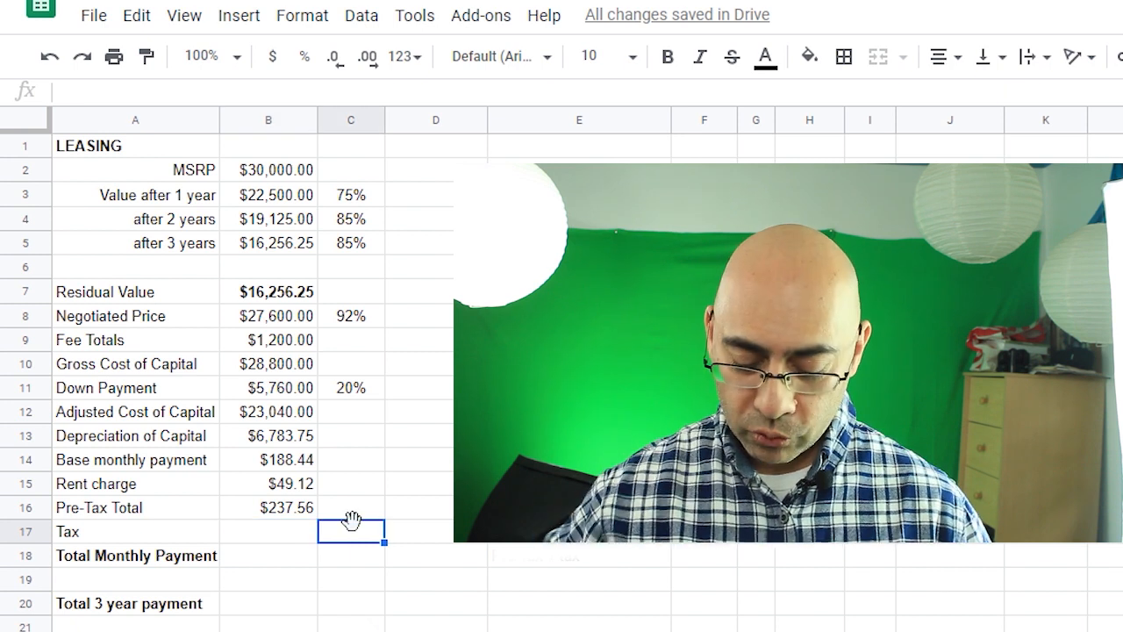
type("10.25")
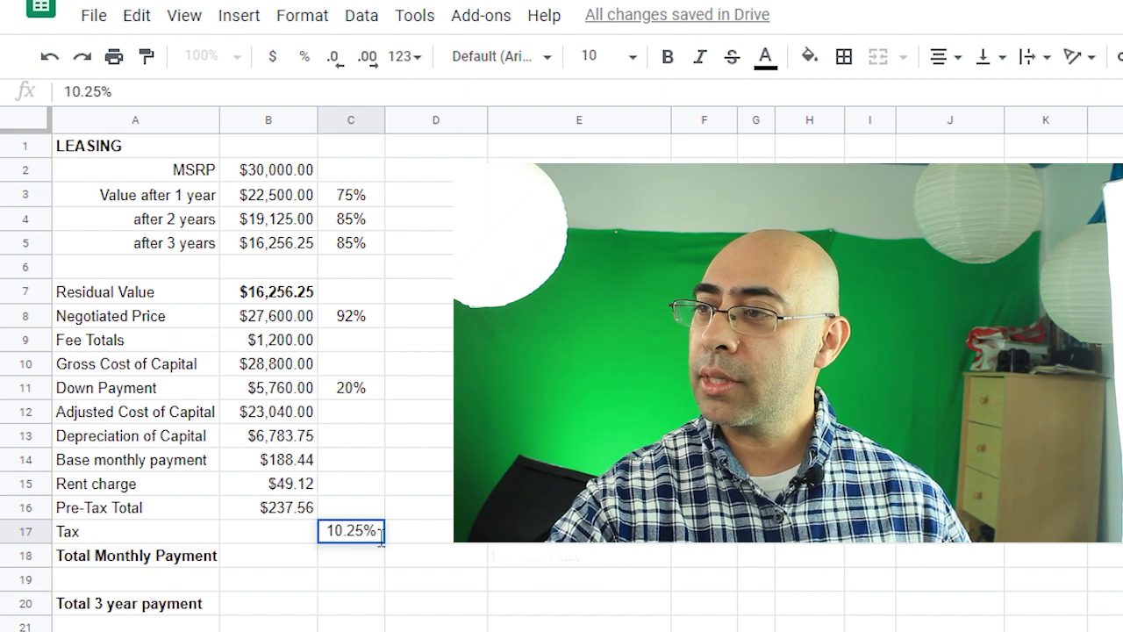
key("Return")
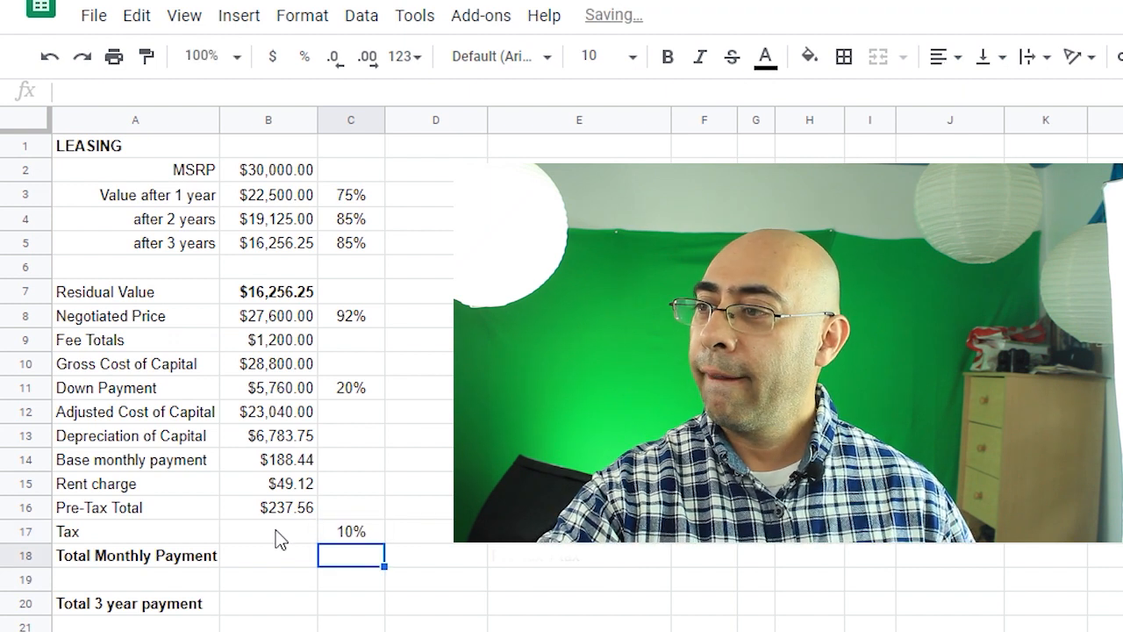
left_click(344, 537)
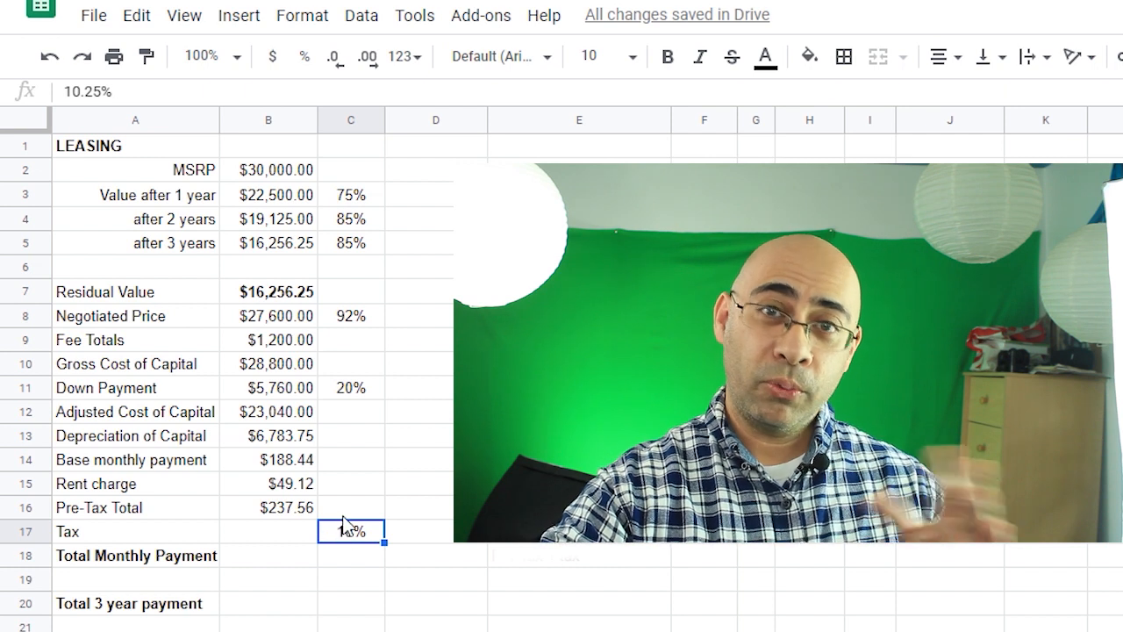
left_click(372, 68)
left_click(373, 68)
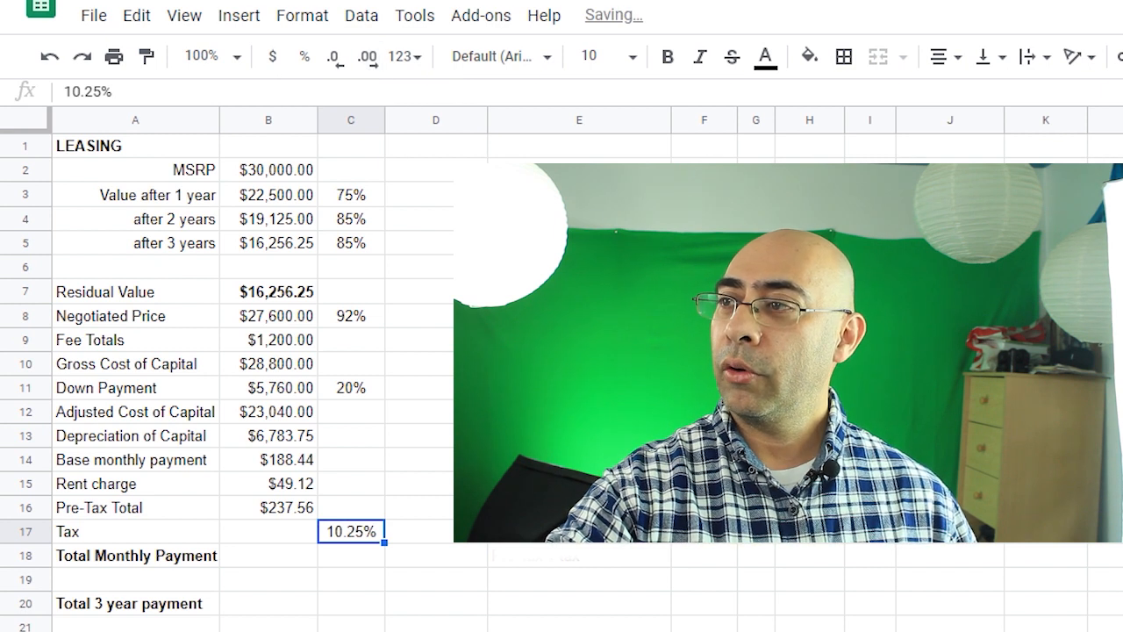
left_click(334, 58)
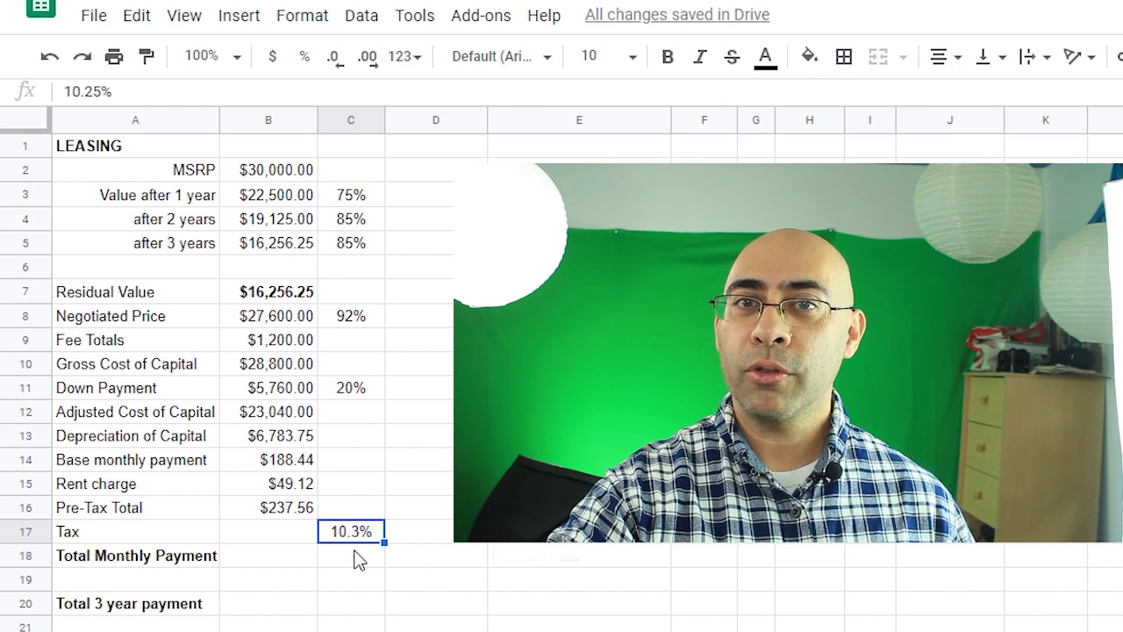
left_click(370, 61)
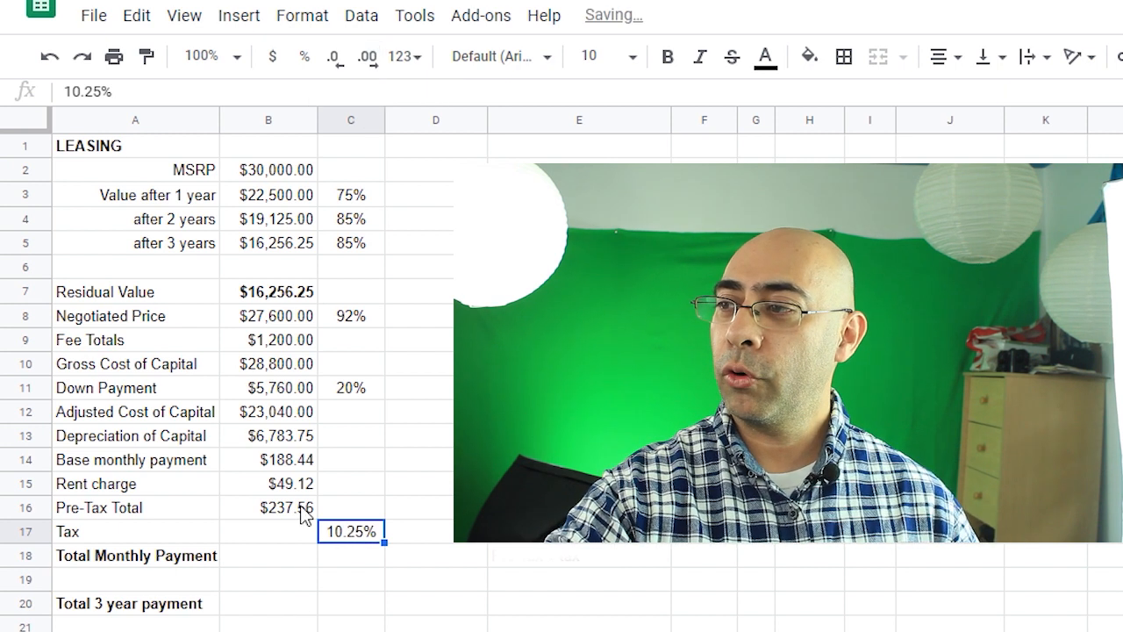
Calculate the Tax amount in cell B17 by multiplying the Pre-Tax Total by the tax rate with the formula =B16*C17
left_click(283, 536)
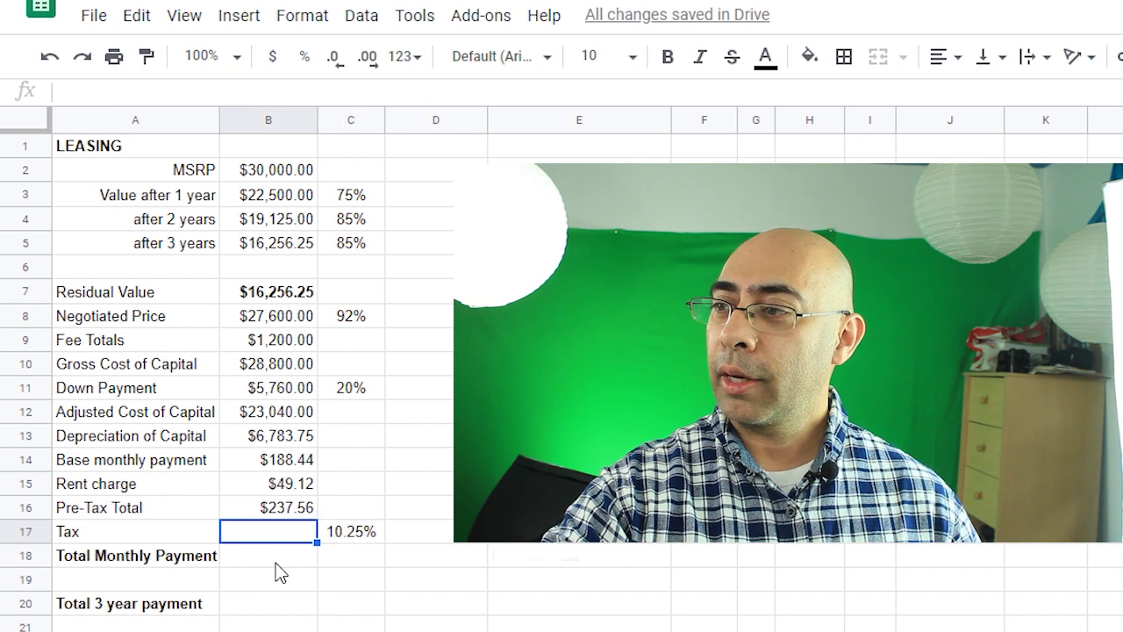
type("=")
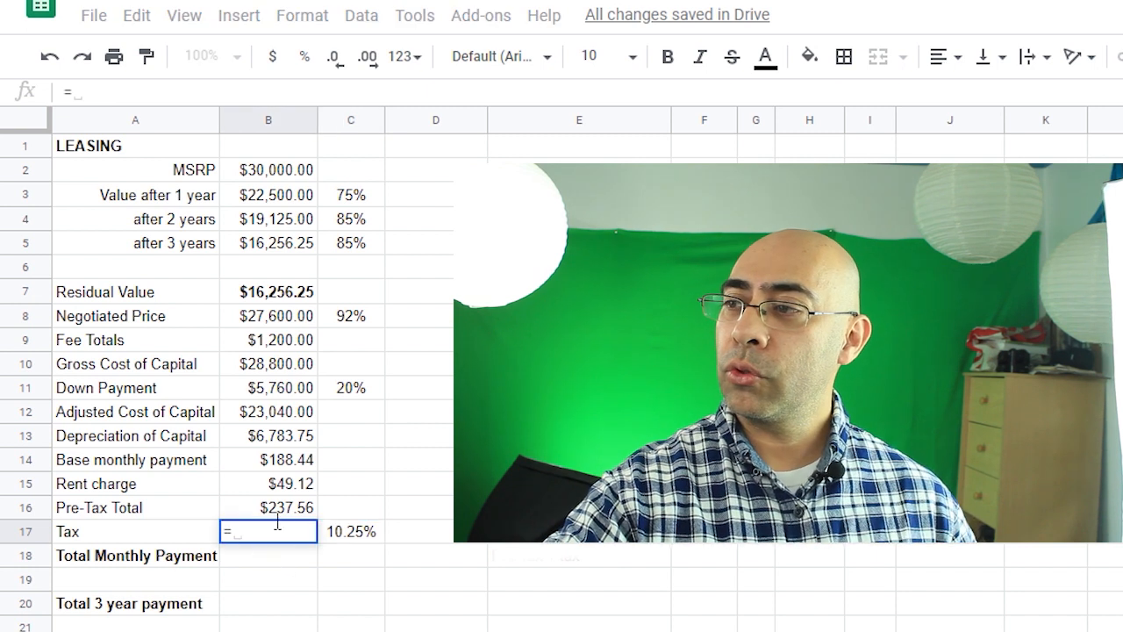
left_click(282, 514)
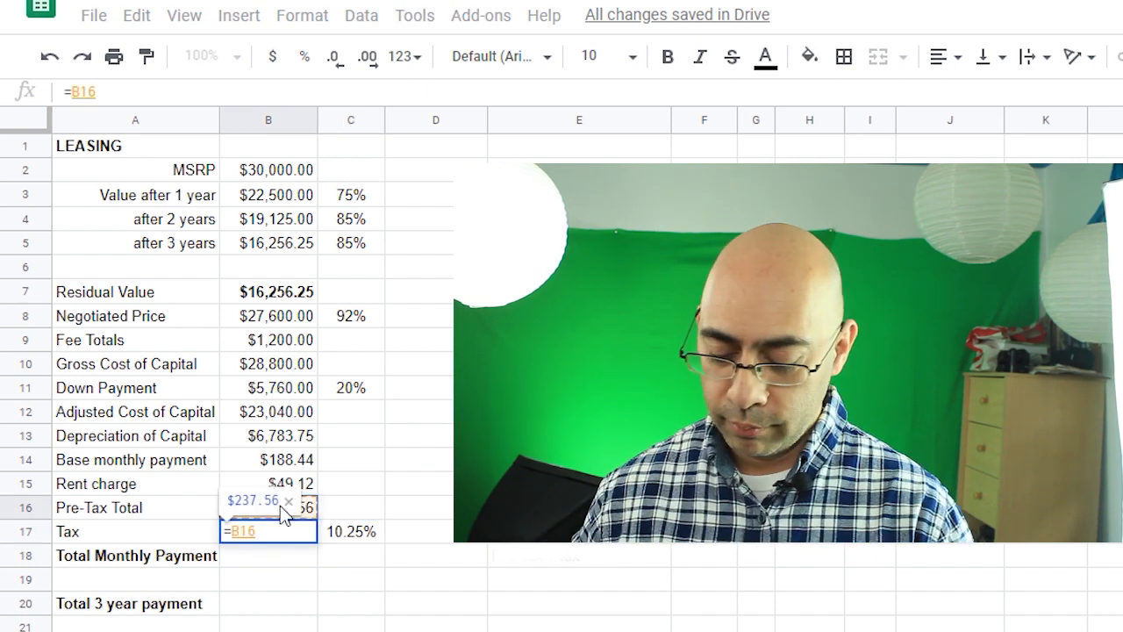
type("*")
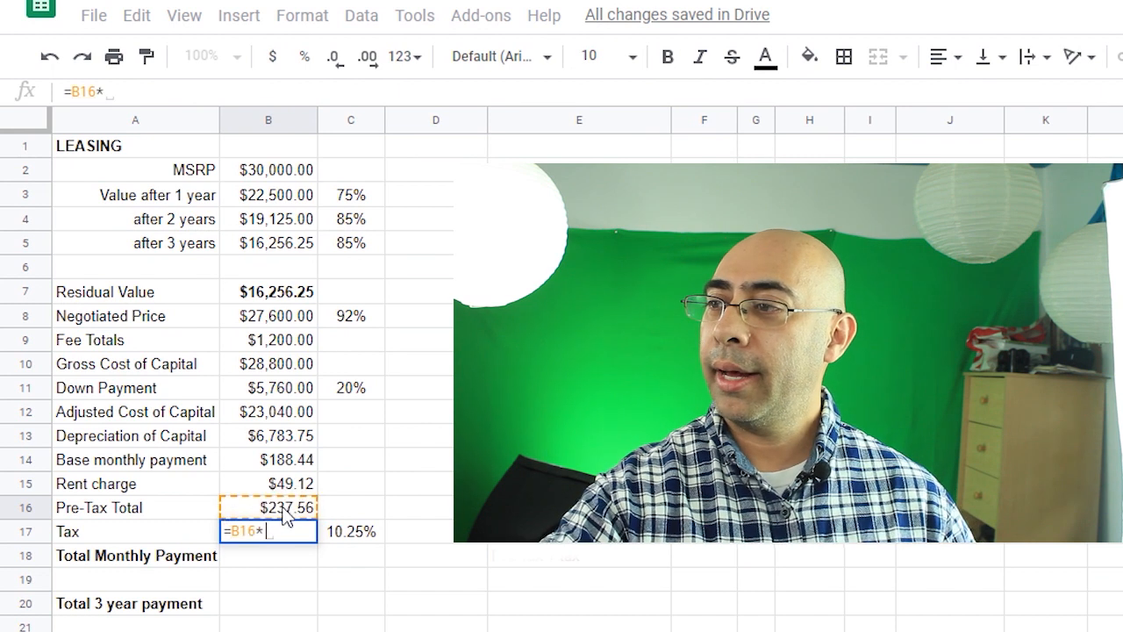
left_click(352, 537)
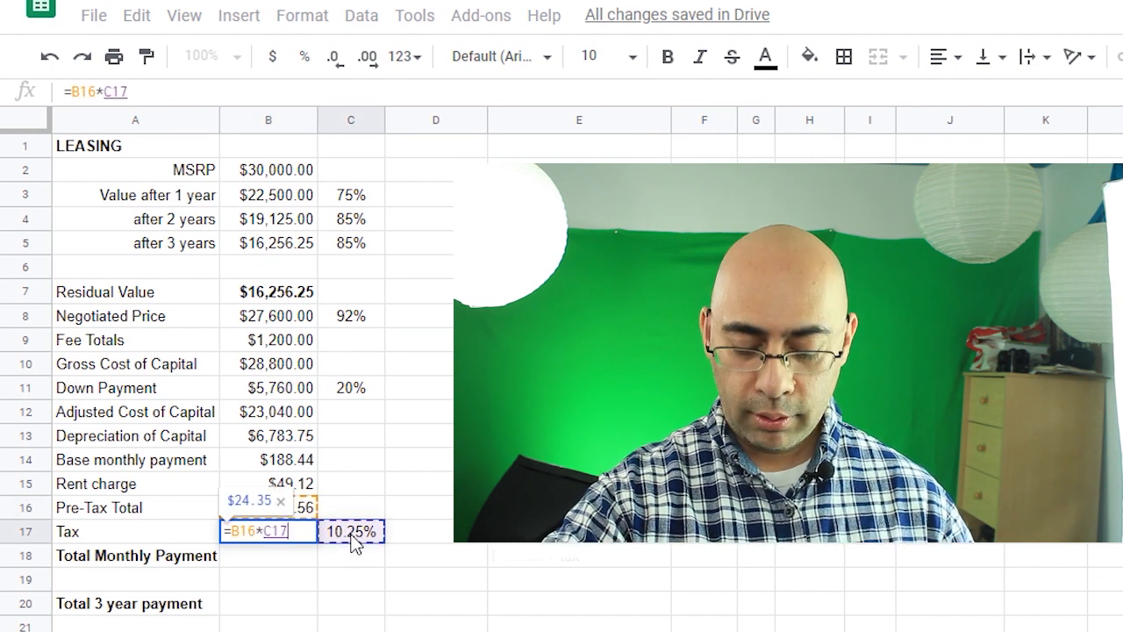
key("Return")
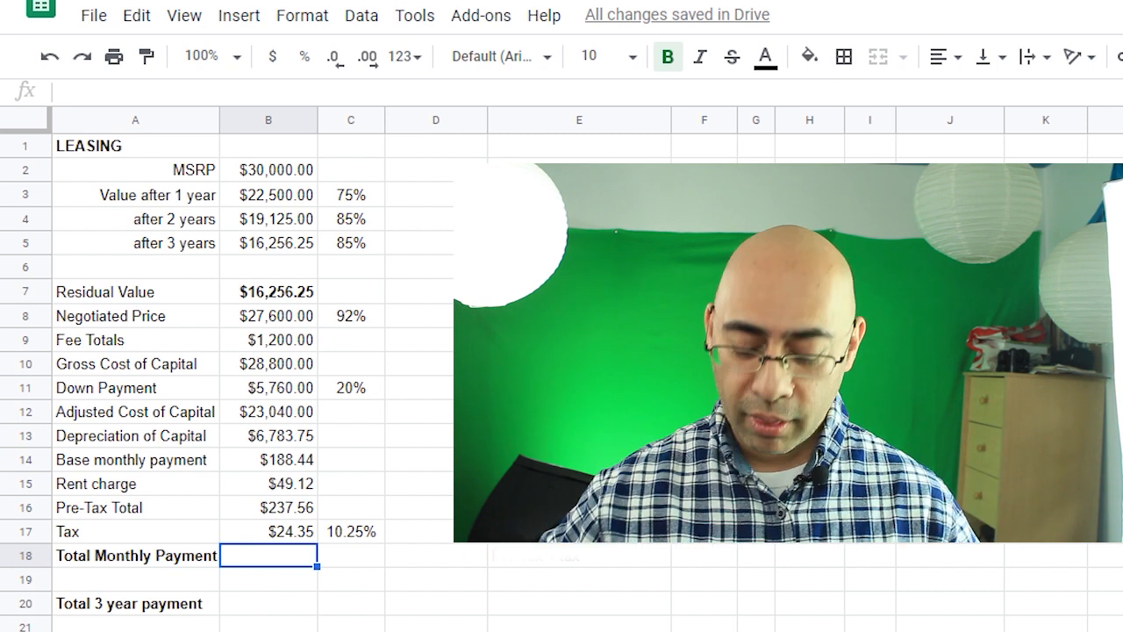
Calculate the Total Monthly Payment in cell B18 by adding the Pre-Tax Total in B16 and the Tax in B17
type("=")
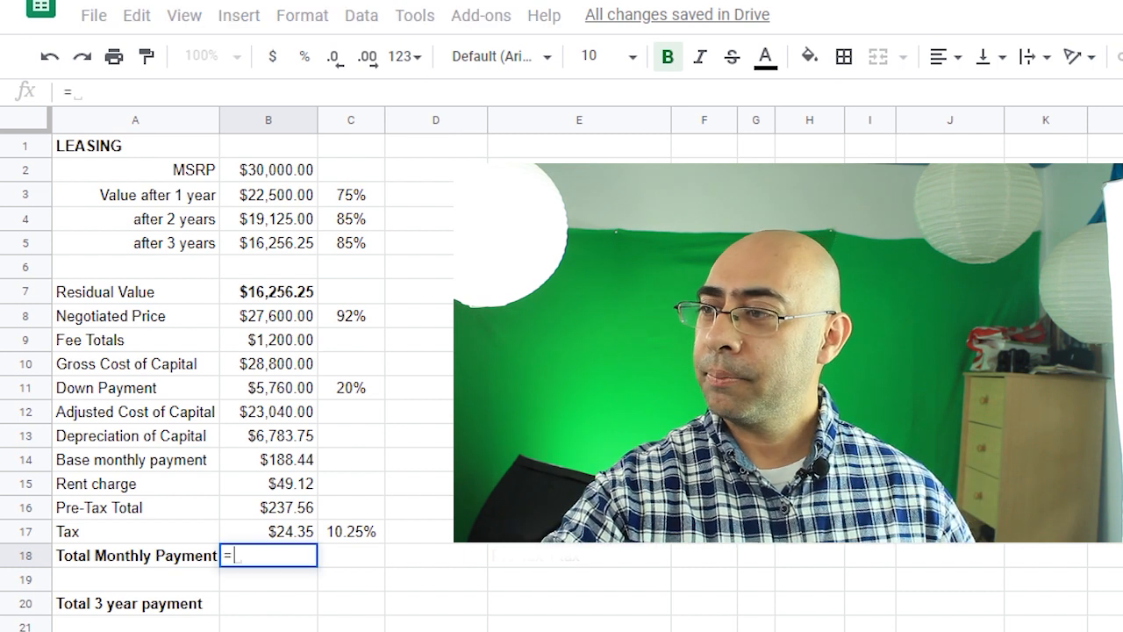
left_click(293, 511)
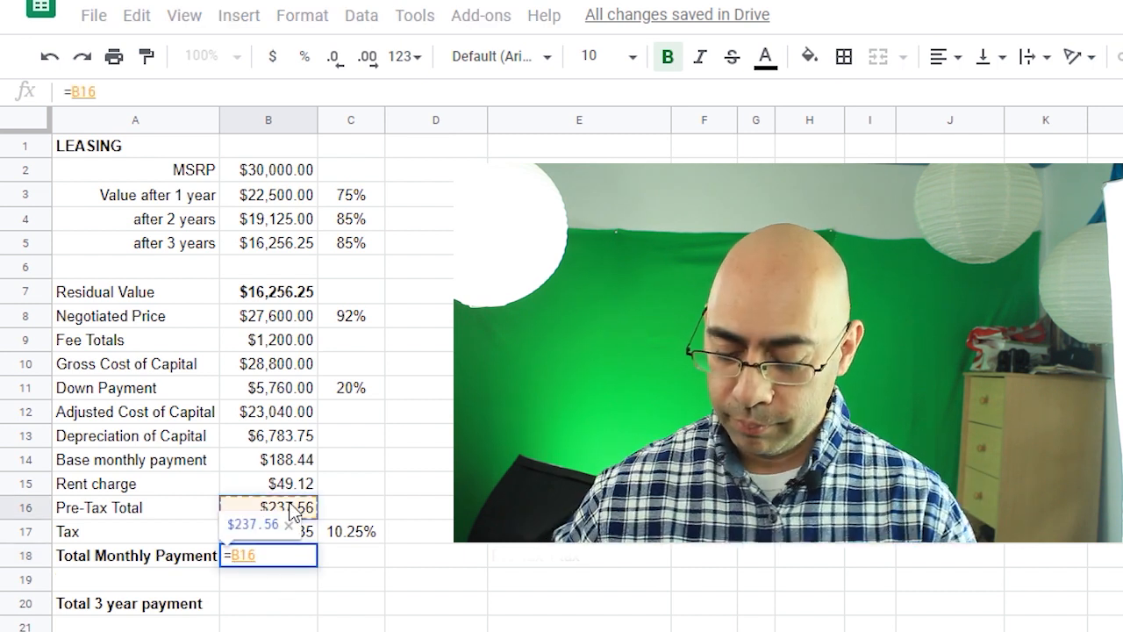
type("+")
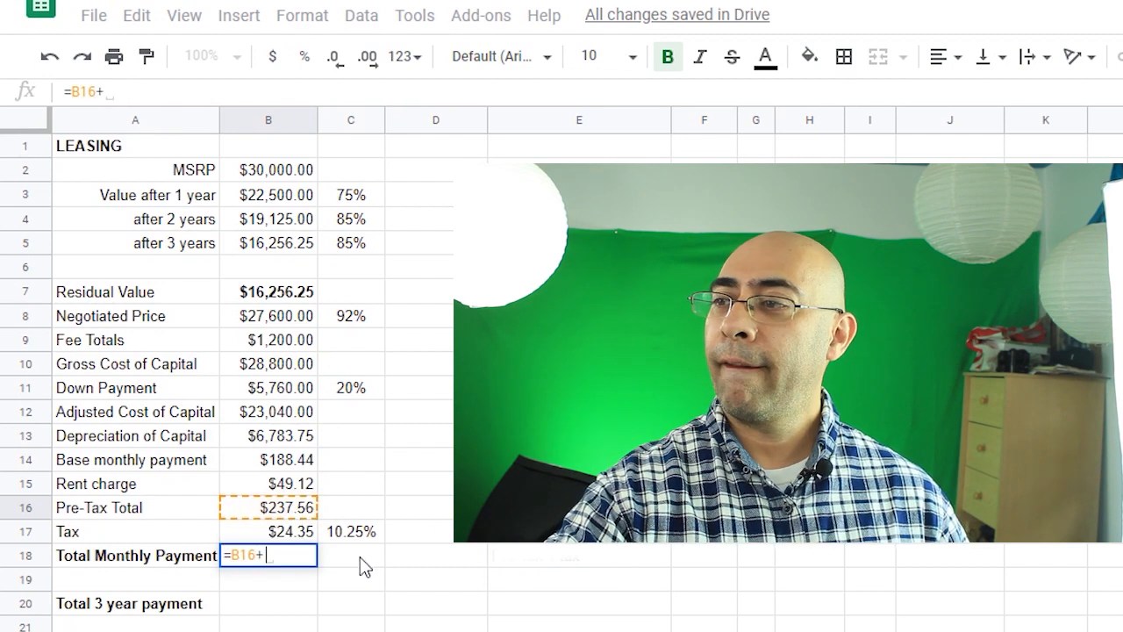
left_click(303, 544)
key("Return")
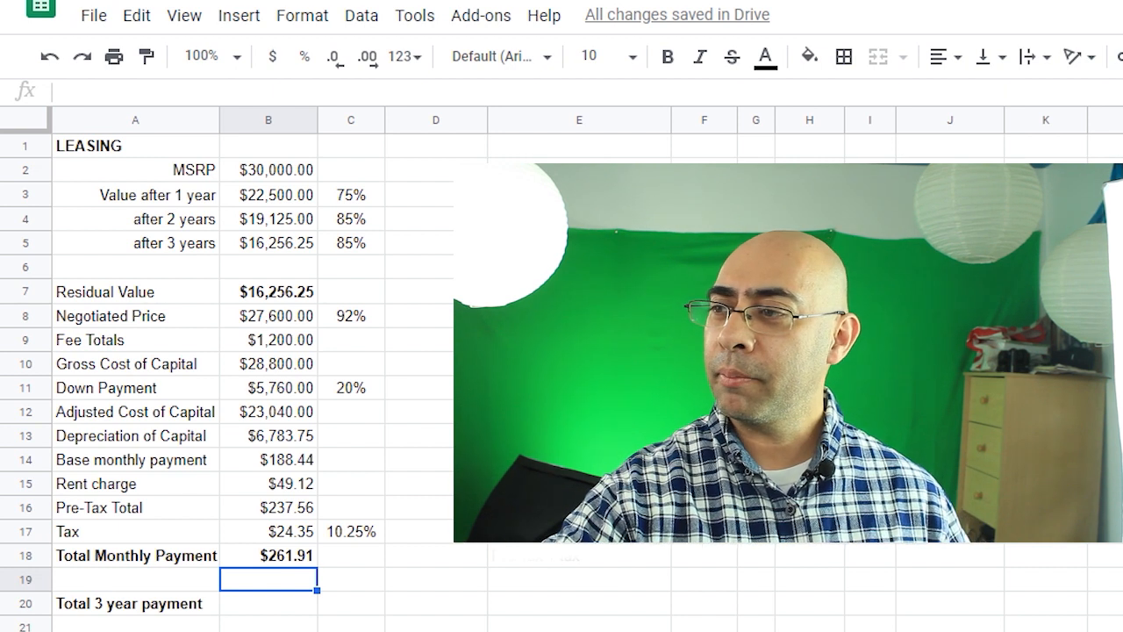
Calculate the Total 3 year payment in cell B20 from the monthly payment, number of months and Down Payment with the formula =B18*G5+B11
left_click(265, 605)
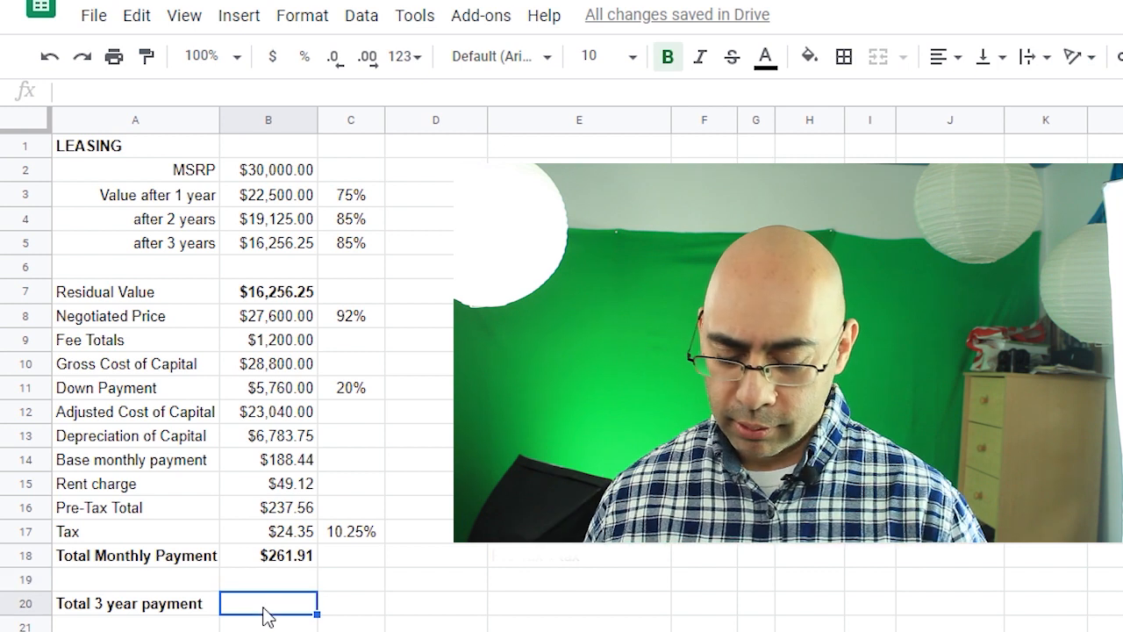
type("=")
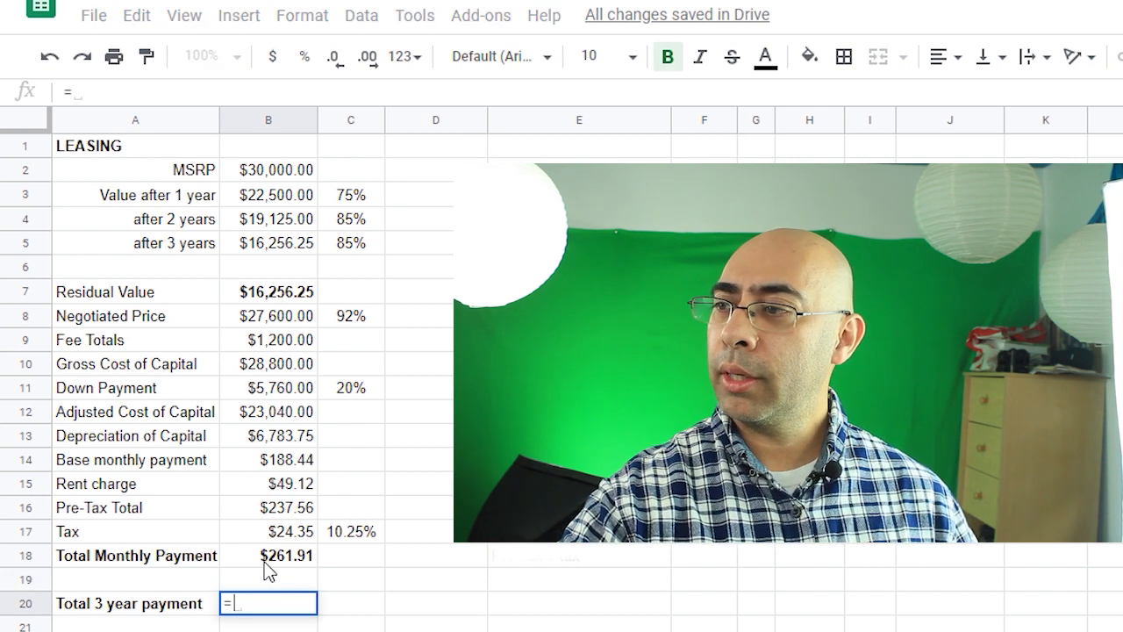
left_click(272, 562)
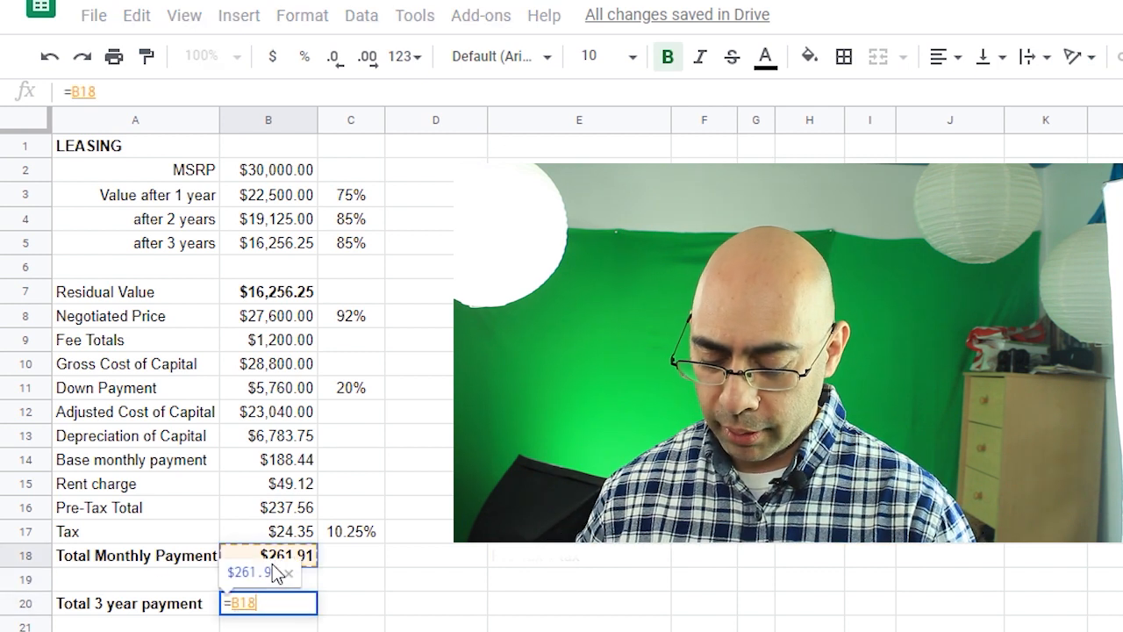
type("*")
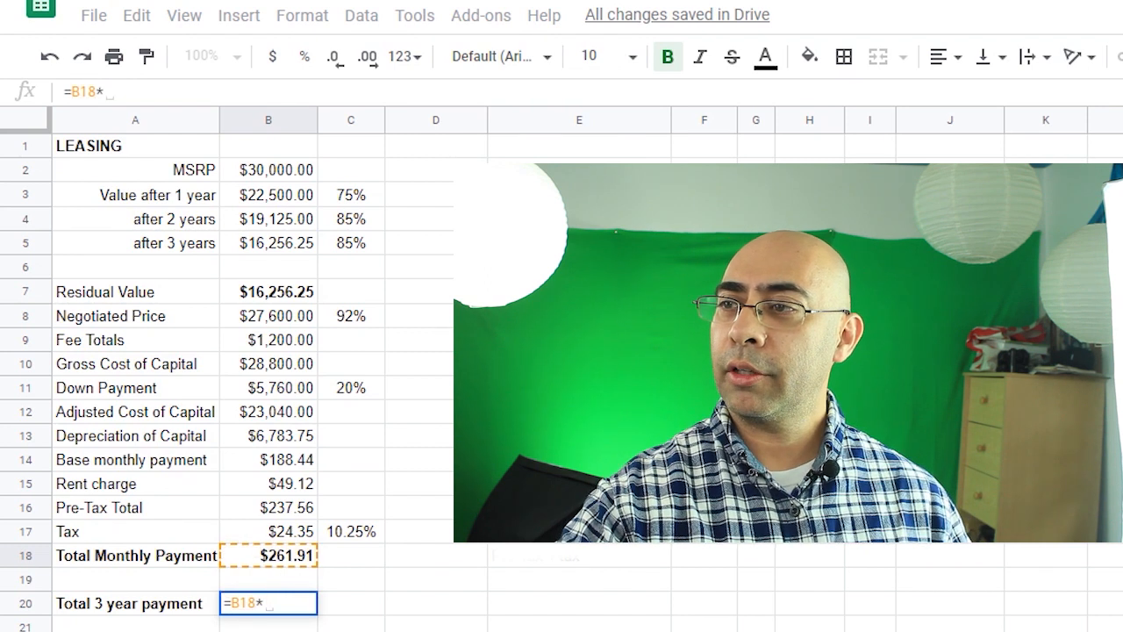
type("G5")
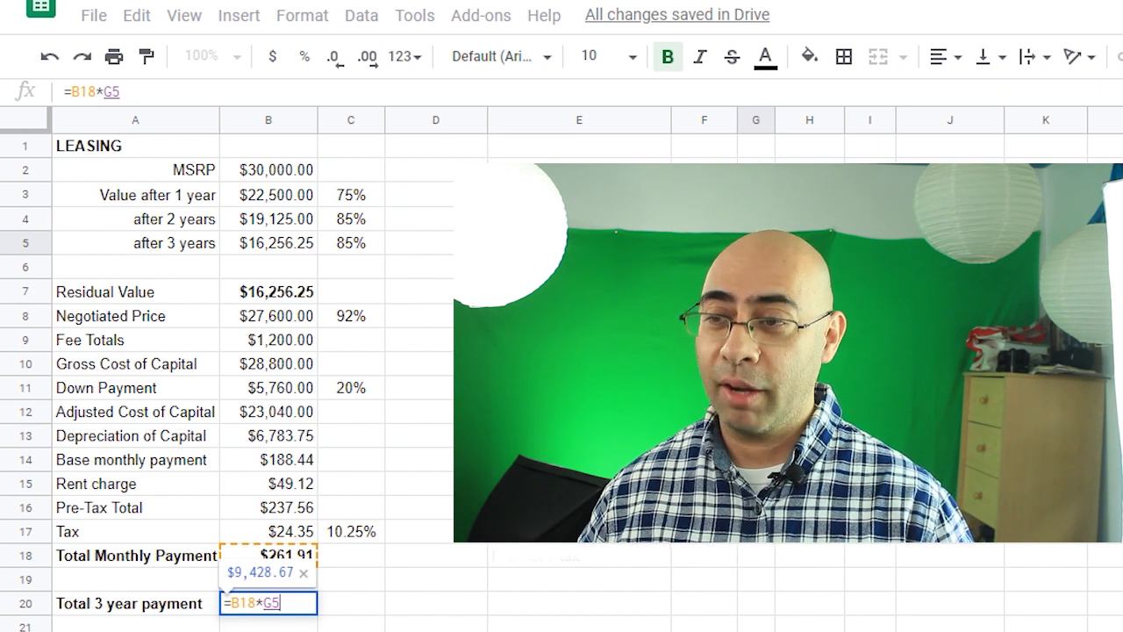
type("+")
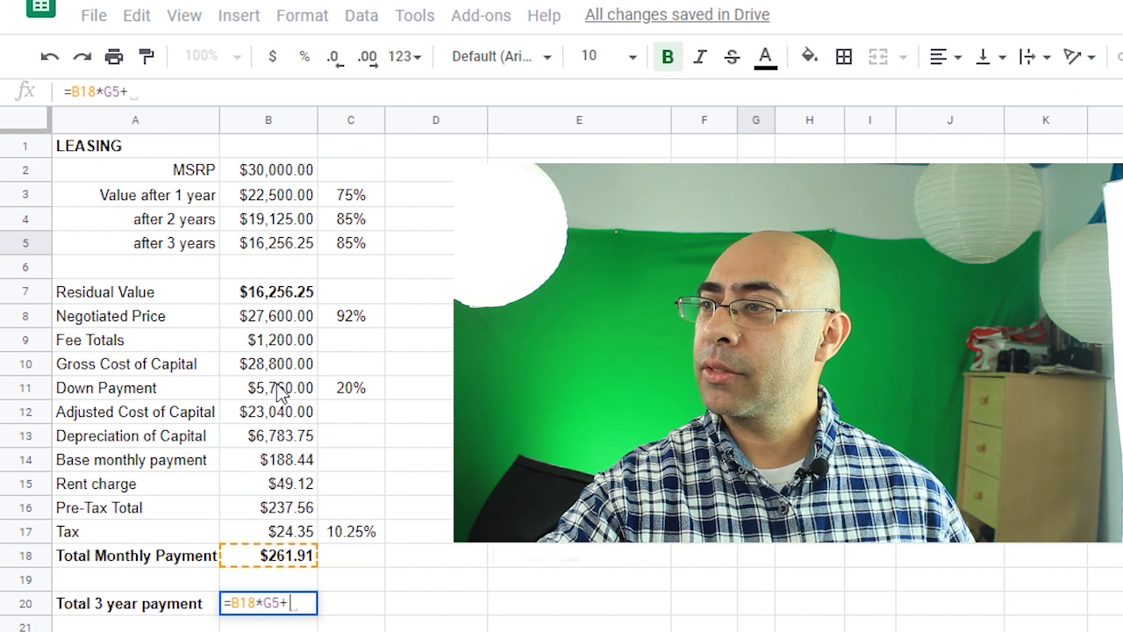
left_click(282, 394)
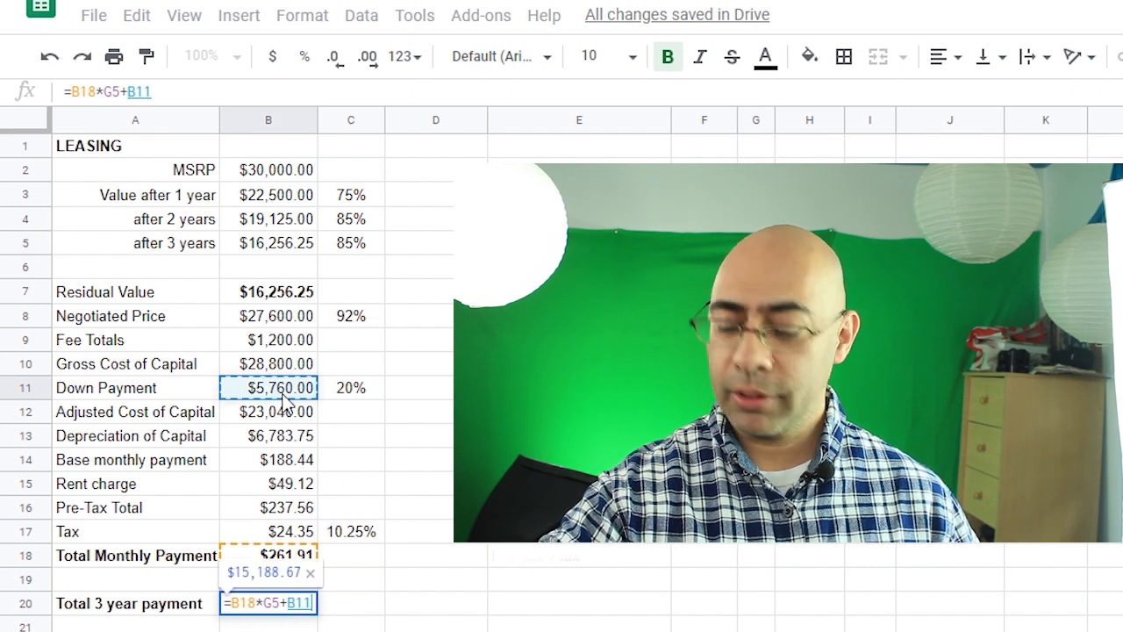
key("Return")
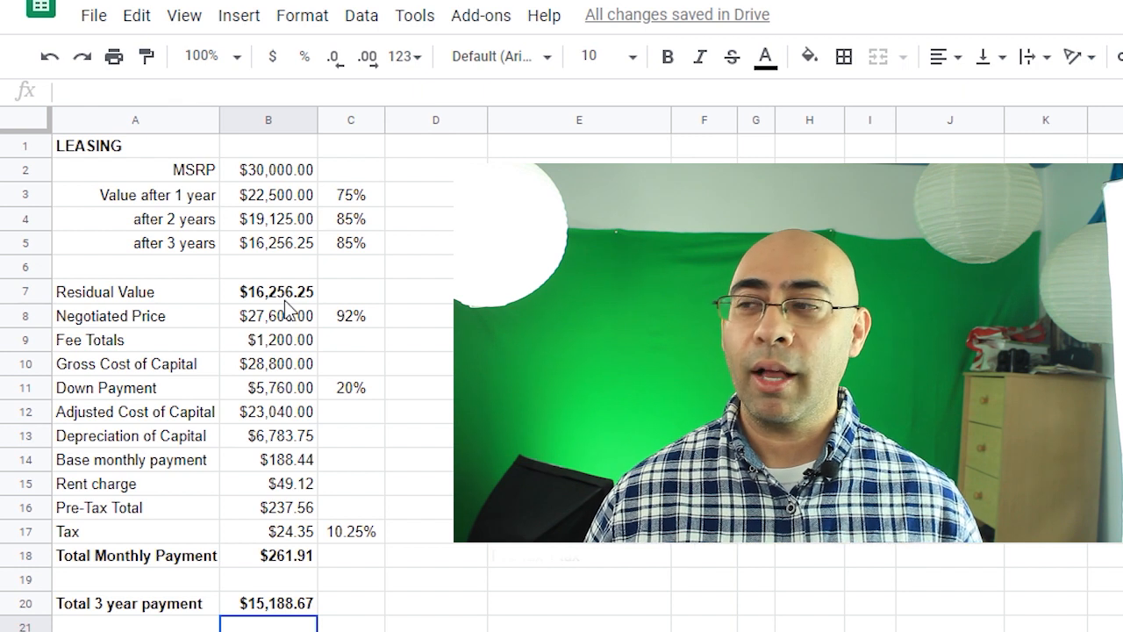
left_click(281, 606)
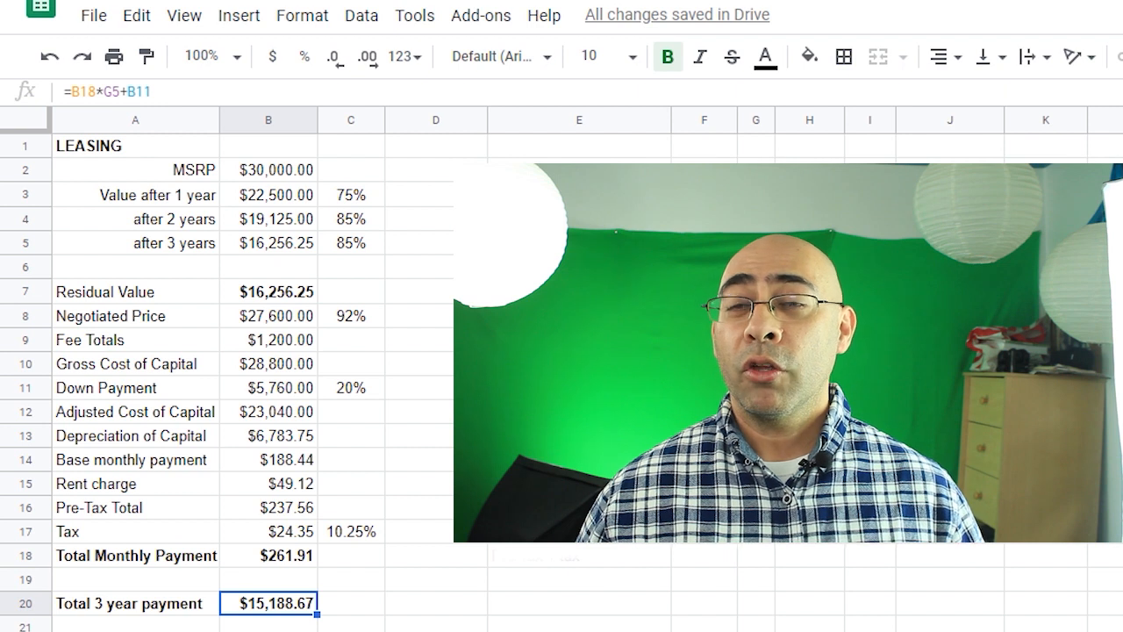